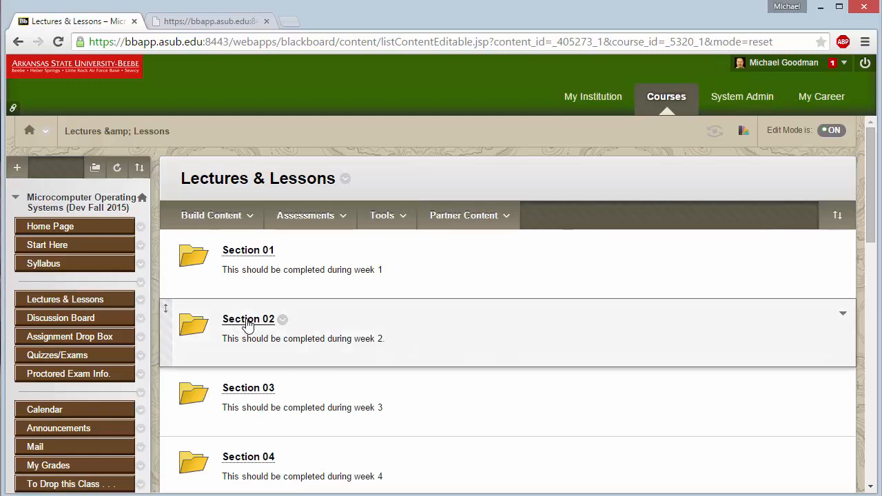
- Open the Lectures & Lessons Section 02 folder listing the PowerPoint, labs item and CentOS 7 videos
{"action": "left_click", "coordinate": [249, 323]}
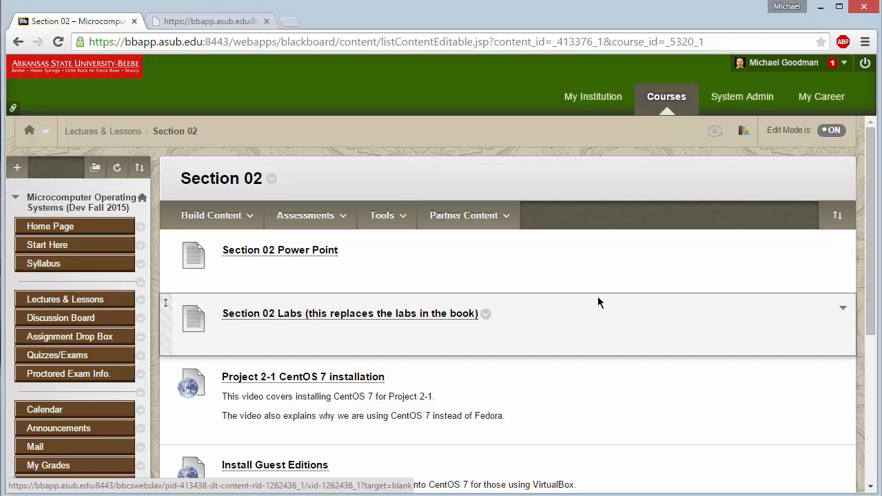
- Drag the Notepad notes comparing RedHat Enterprise Linux, CentOS and Fedora onto the screen
{"action": "left_click_drag", "start_coordinate": [881, 273], "coordinate": [200, 54]}
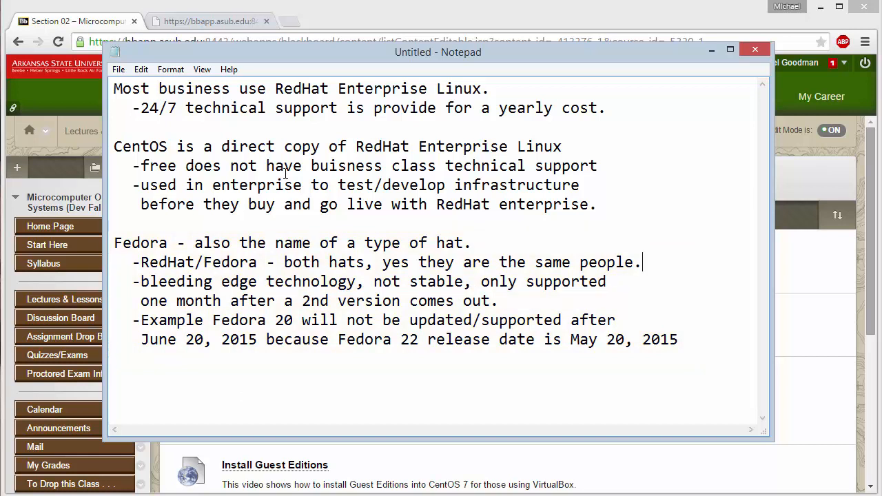
- Open the Section 02 Labs PDF at the Project 2-1 CentOS 7 steps, then switch to VirtualBox
{"action": "left_click", "coordinate": [711, 52]}
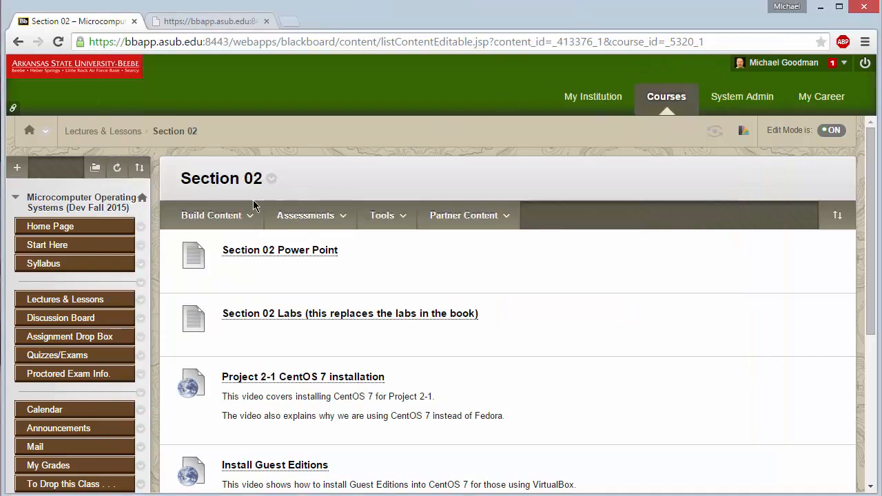
{"action": "left_click", "coordinate": [246, 216]}
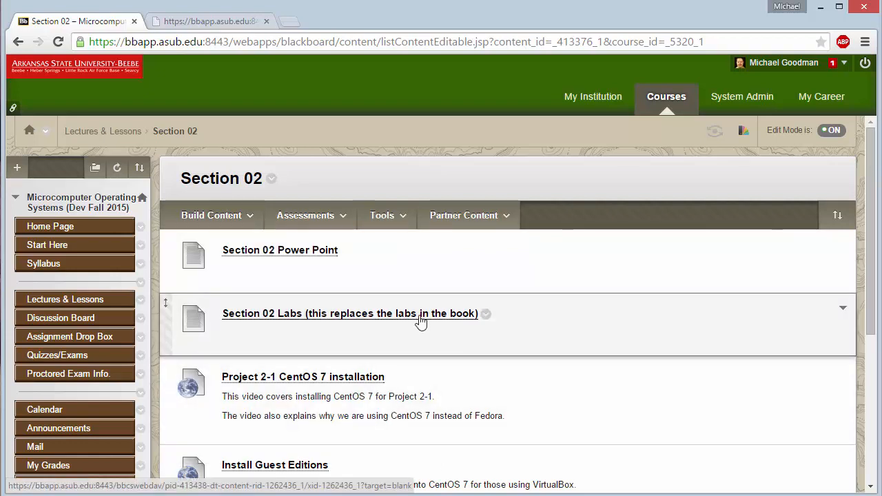
{"action": "left_click", "coordinate": [420, 316]}
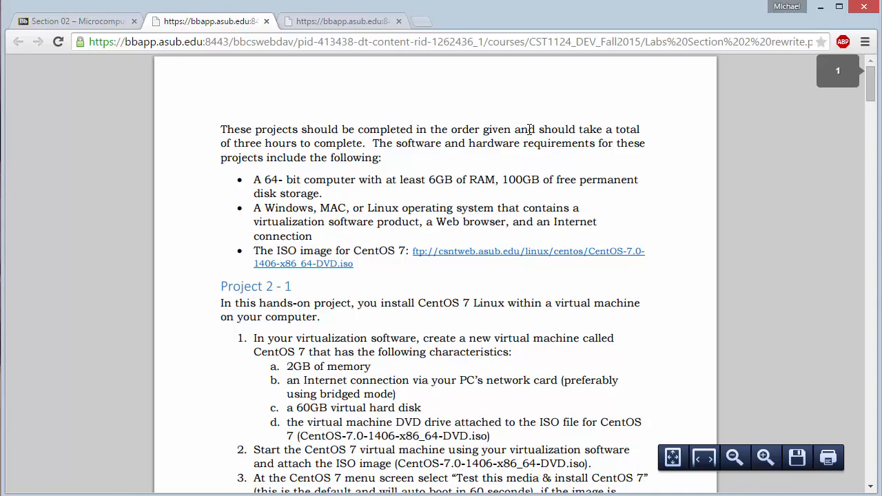
{"action": "scroll", "coordinate": [409, 177], "scroll_direction": "down", "scroll_amount": 1}
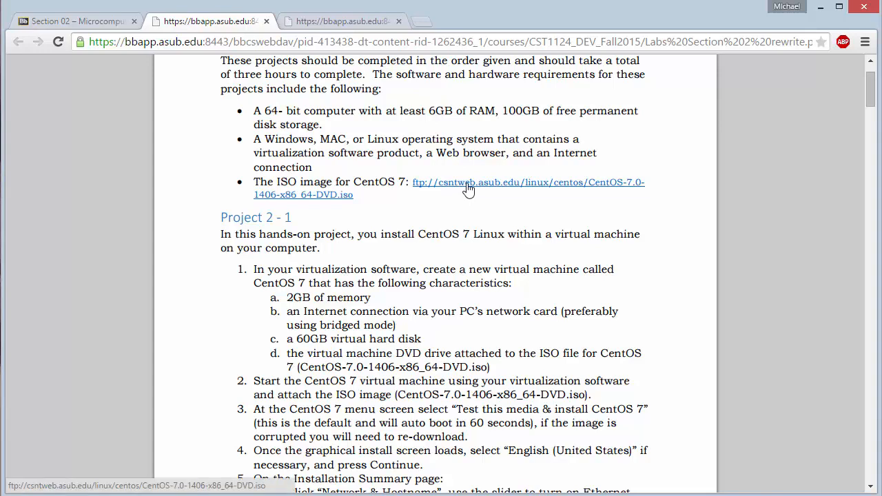
{"action": "scroll", "coordinate": [468, 189], "scroll_direction": "down", "scroll_amount": 1}
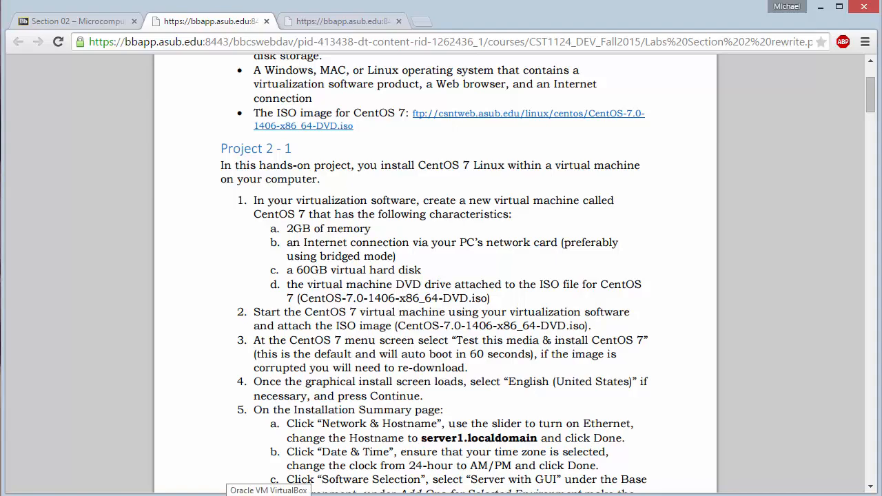
{"action": "left_click", "coordinate": [269, 495]}
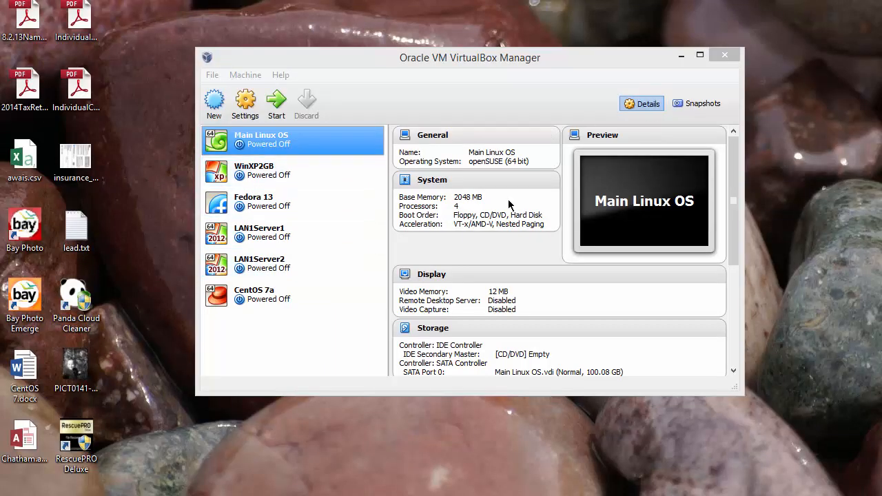
- Begin a new VM named 'CentOS 7' with type Linux and version Red Hat (64 bit)
{"action": "left_click_drag", "start_coordinate": [196, 396], "coordinate": [108, 446]}
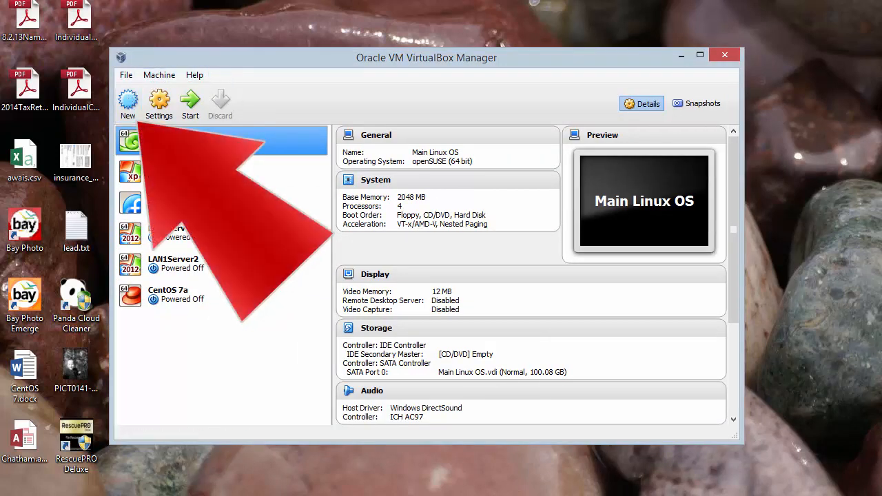
{"action": "left_click", "coordinate": [129, 102]}
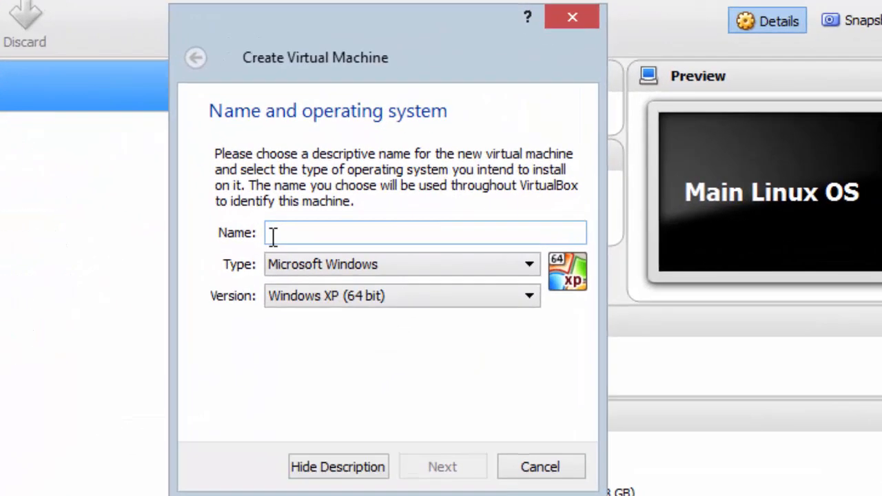
{"action": "type", "text": "C"}
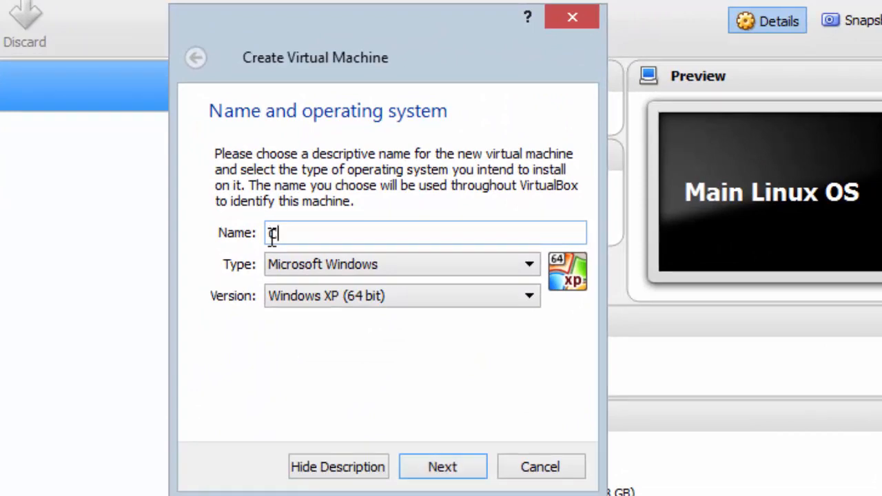
{"action": "type", "text": "en"}
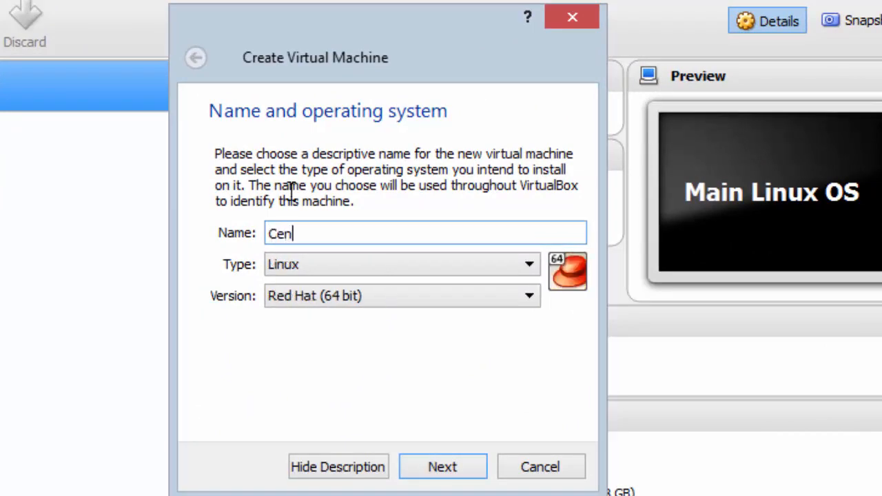
{"action": "type", "text": "tOS 7"}
{"action": "left_click", "coordinate": [529, 266]}
{"action": "left_click", "coordinate": [529, 266]}
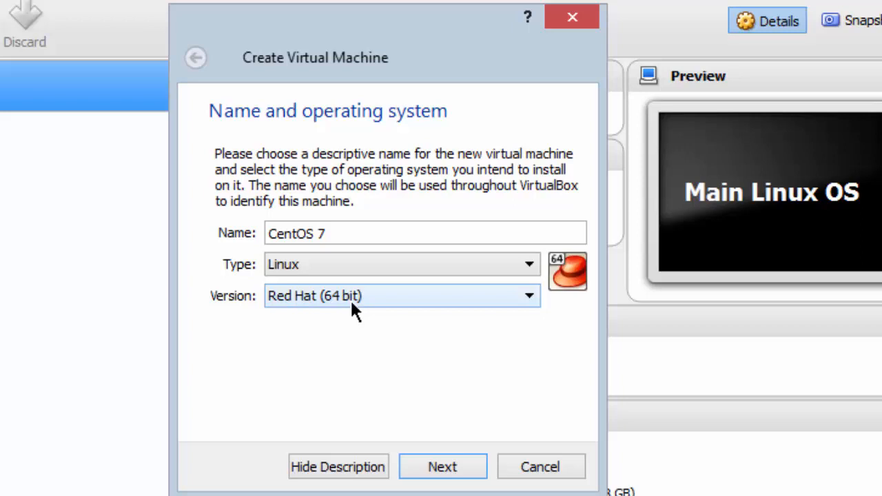
{"action": "left_click", "coordinate": [441, 469]}
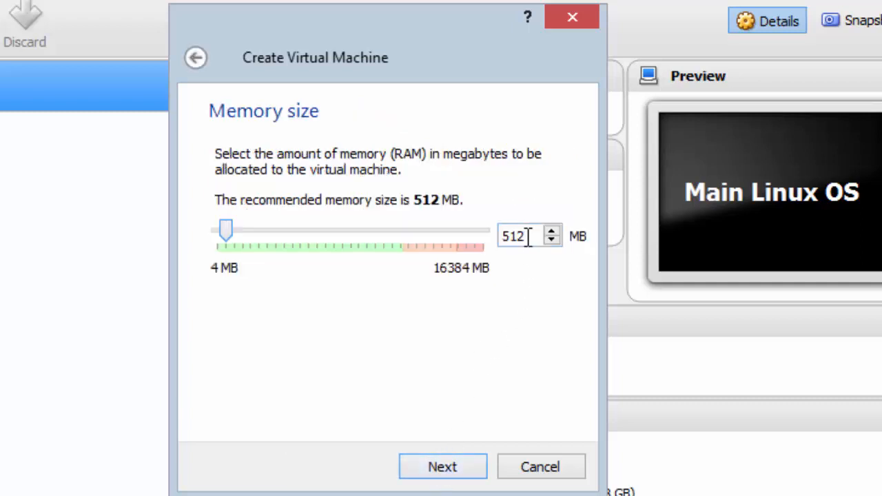
- Give the CentOS 7 machine 2048 MB of memory
{"action": "left_click_drag", "start_coordinate": [528, 236], "coordinate": [500, 236]}
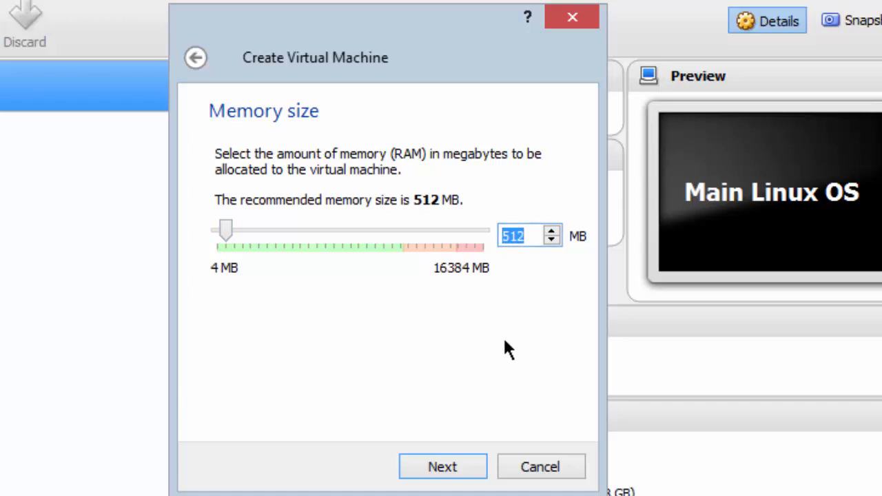
{"action": "type", "text": "2048"}
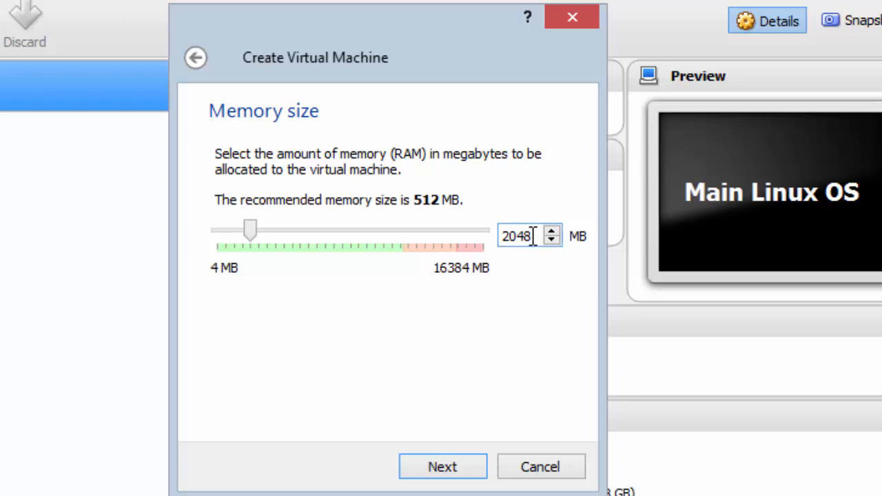
{"action": "left_click", "coordinate": [447, 469]}
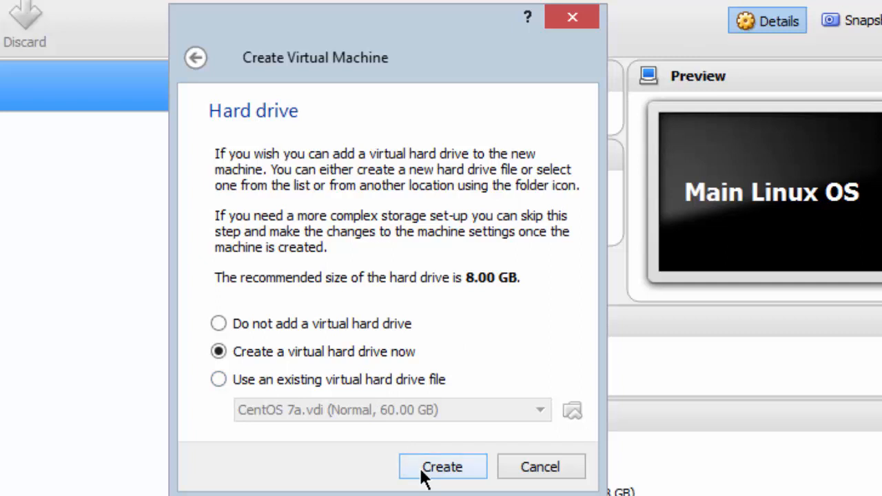
- Create a dynamically allocated 60 GB VDI virtual hard drive to finish the machine
{"action": "left_click", "coordinate": [441, 467]}
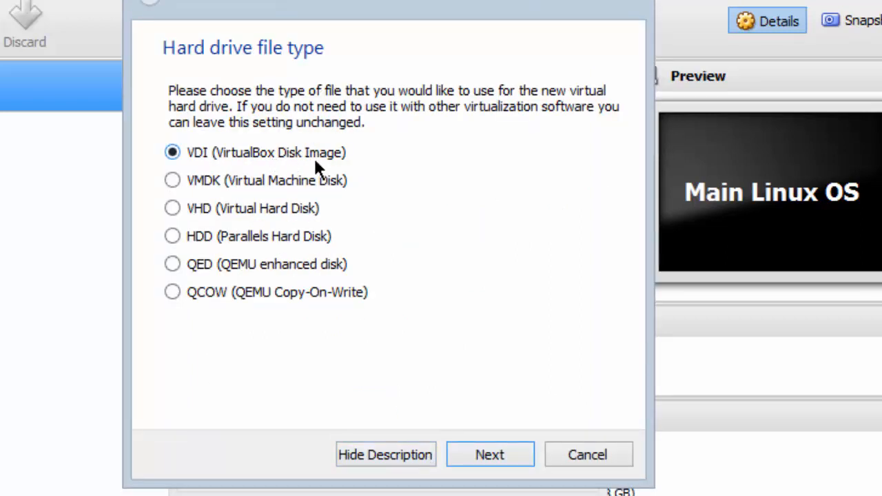
{"action": "left_click", "coordinate": [499, 463]}
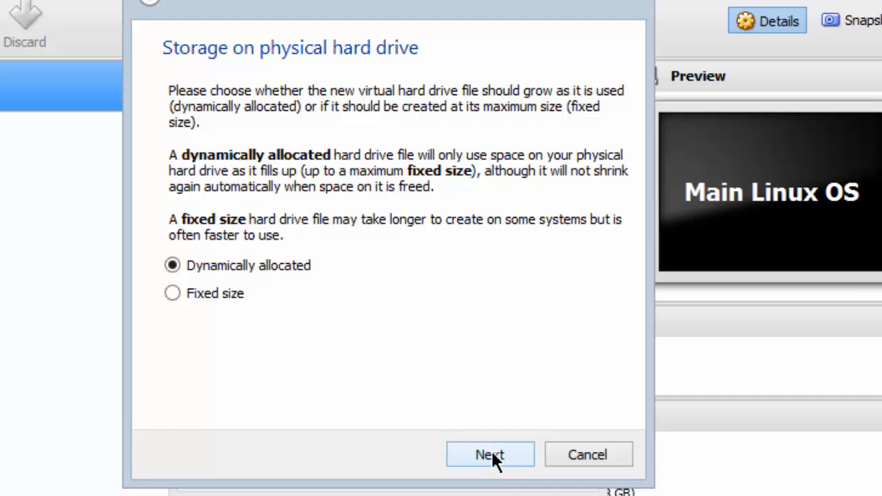
{"action": "left_click", "coordinate": [493, 458]}
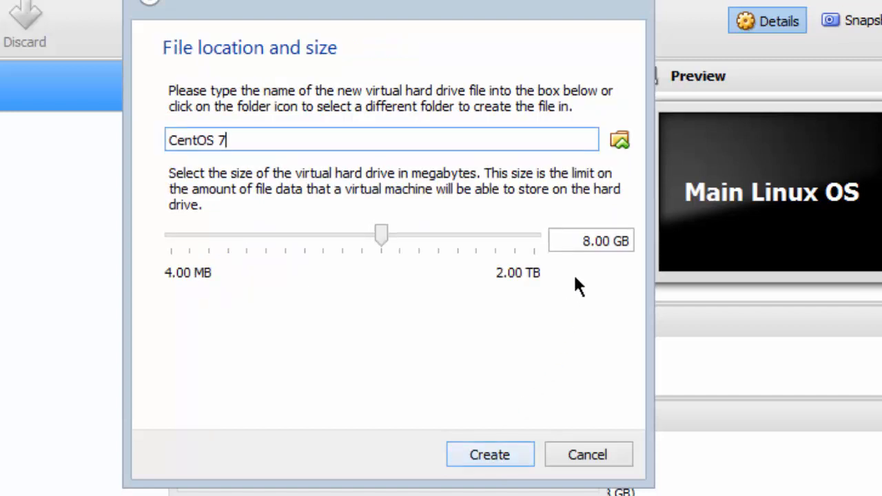
{"action": "left_click_drag", "start_coordinate": [592, 241], "coordinate": [574, 243]}
{"action": "type", "text": "60"}
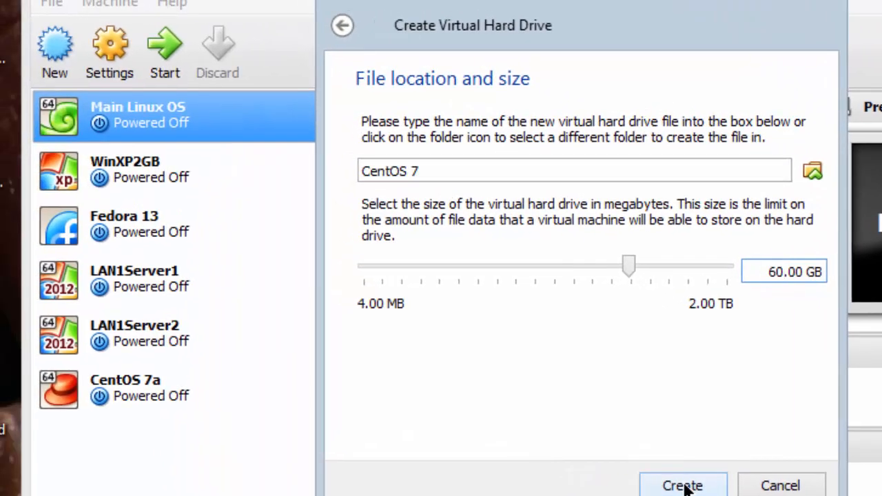
{"action": "left_click", "coordinate": [682, 486]}
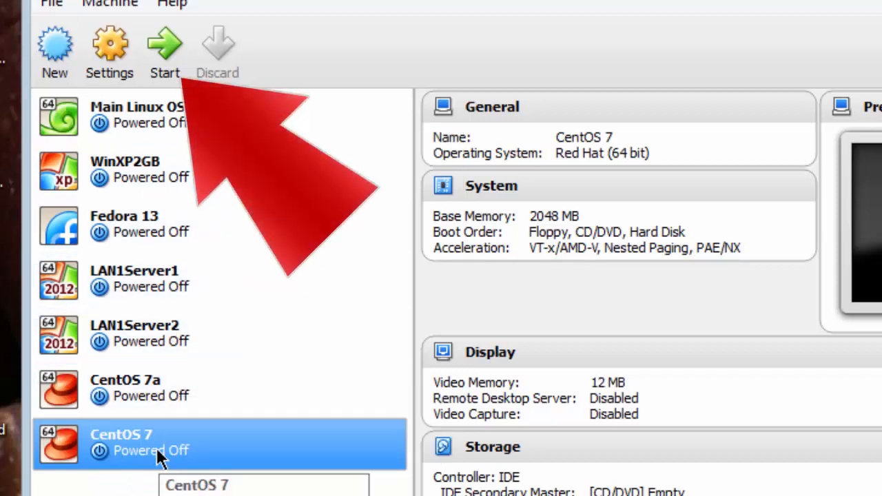
- Start the CentOS 7 machine with CentOS-7.0-1406-x86_64-DVD.iso as the start-up disk
{"action": "left_click", "coordinate": [169, 40]}
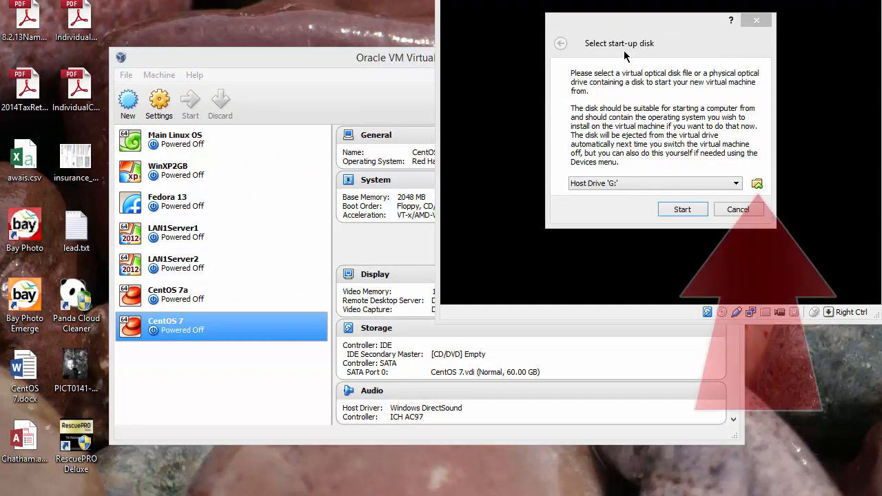
{"action": "left_click", "coordinate": [757, 185]}
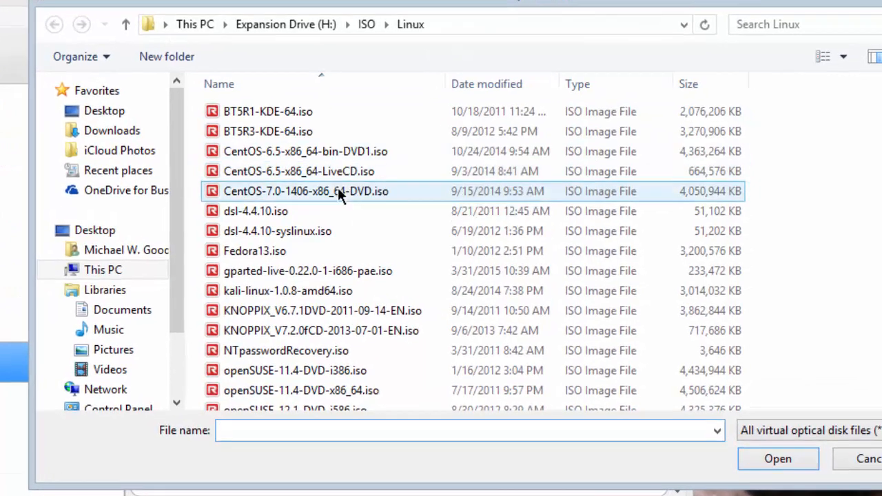
{"action": "left_click", "coordinate": [338, 188]}
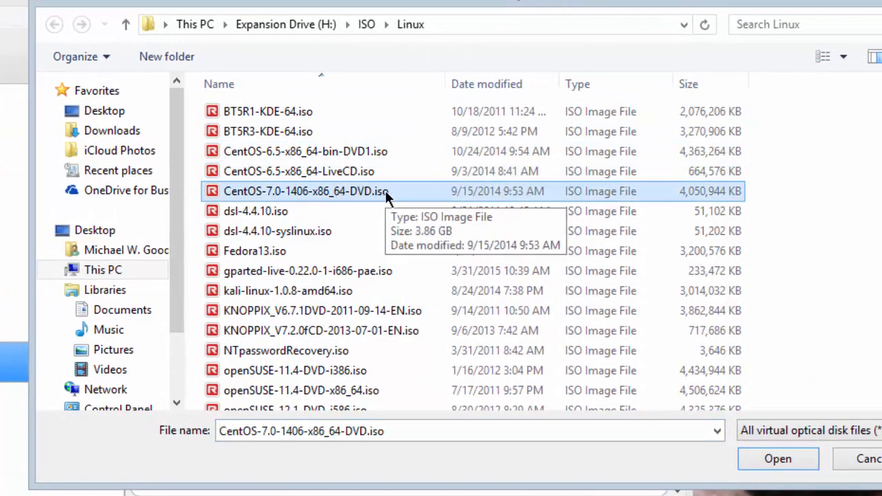
{"action": "left_click", "coordinate": [785, 461]}
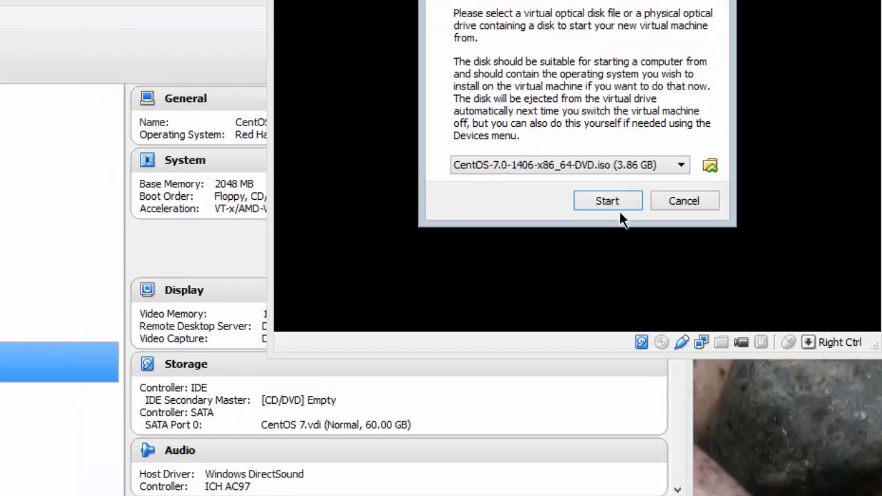
{"action": "left_click", "coordinate": [602, 200]}
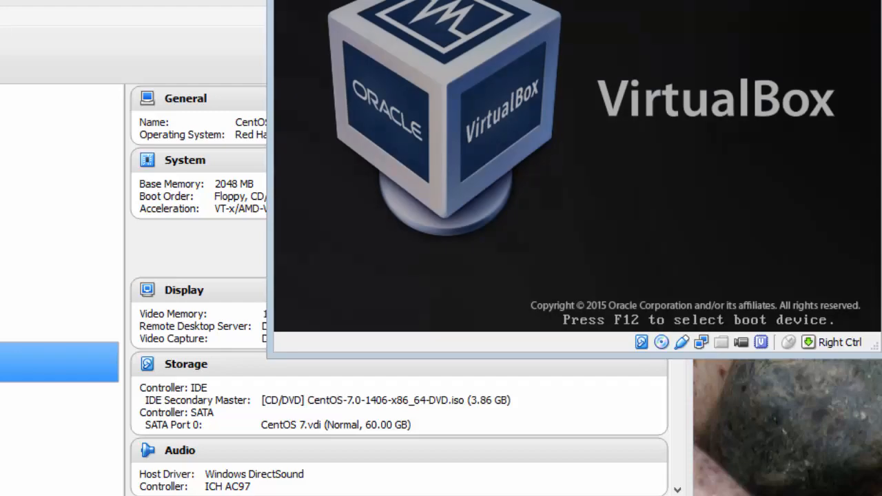
- Launch the installer from the CentOS 7 boot menu's install option
{"action": "left_click_drag", "start_coordinate": [384, 0], "coordinate": [116, 69]}
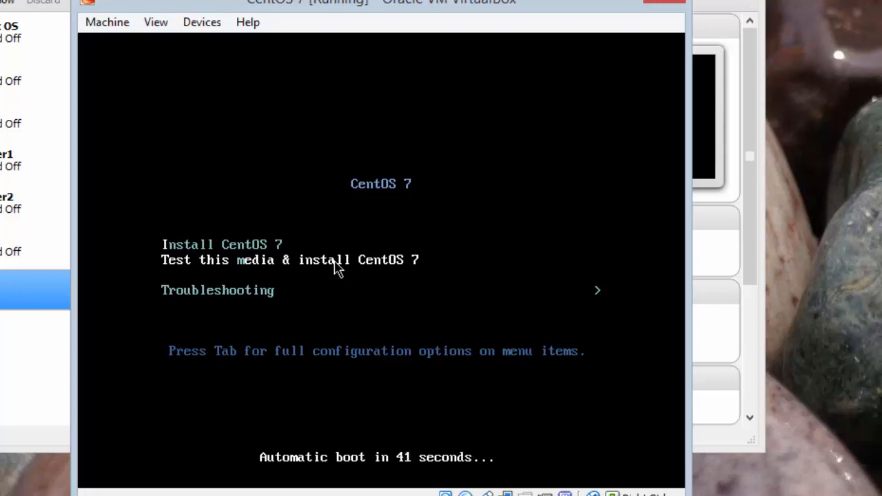
{"action": "key", "text": "Up"}
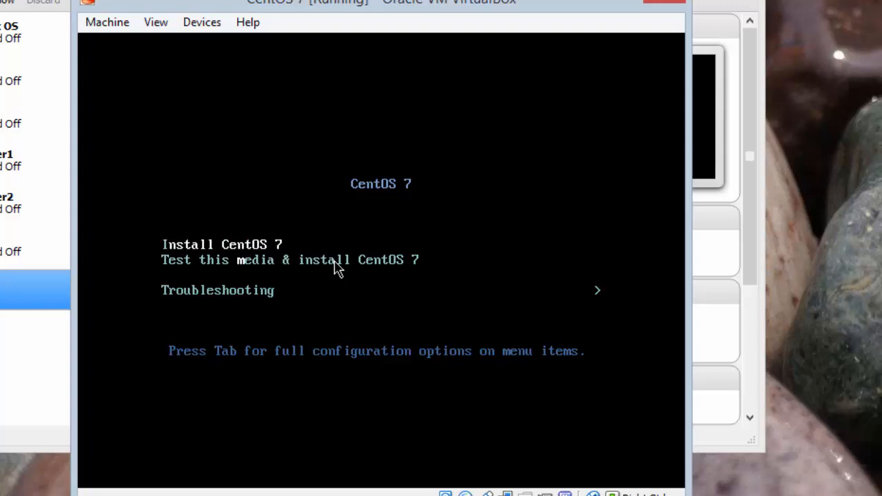
{"action": "key", "text": "Down"}
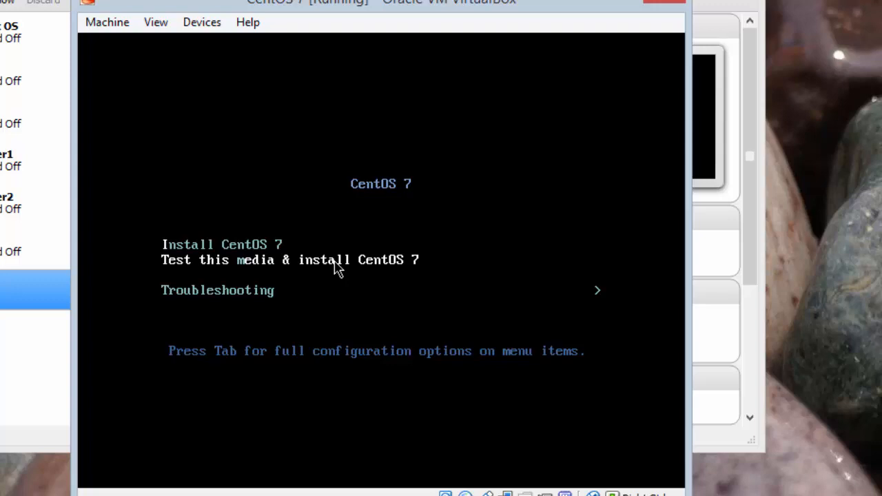
{"action": "key", "text": "Return"}
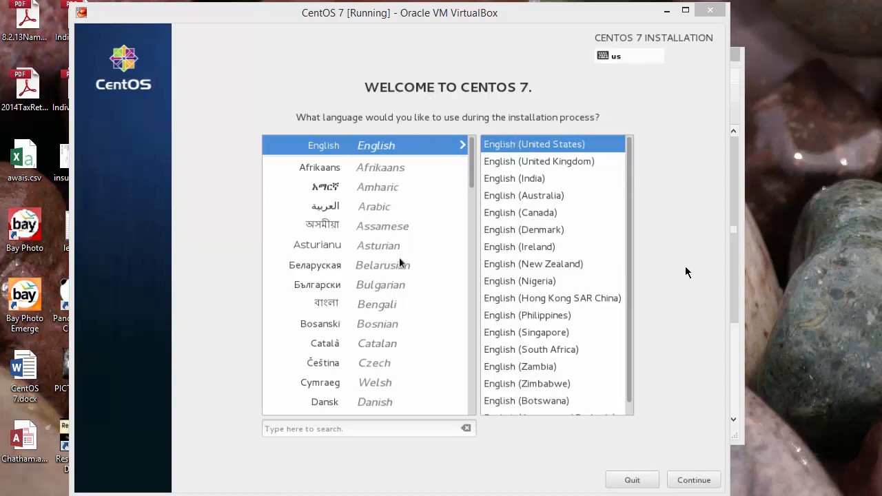
- Continue with English (United States) as the installation language
{"action": "left_click", "coordinate": [705, 481]}
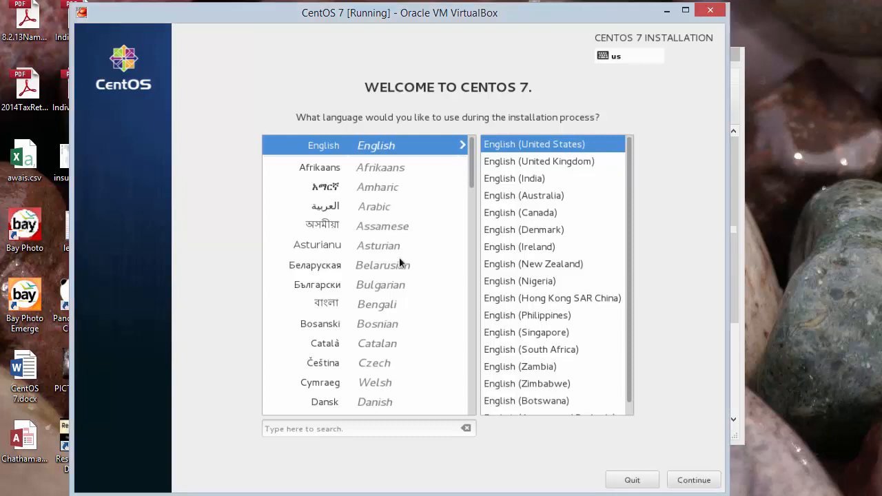
{"action": "left_click", "coordinate": [703, 475]}
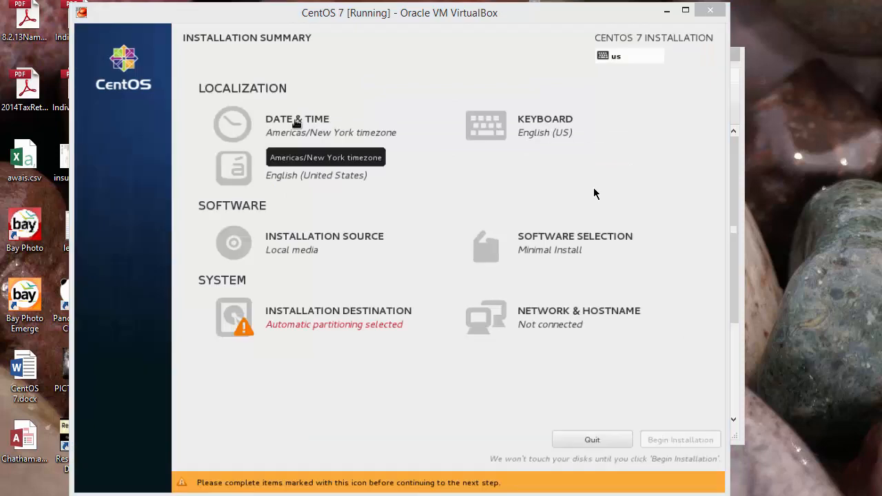
{"action": "left_click", "coordinate": [548, 178]}
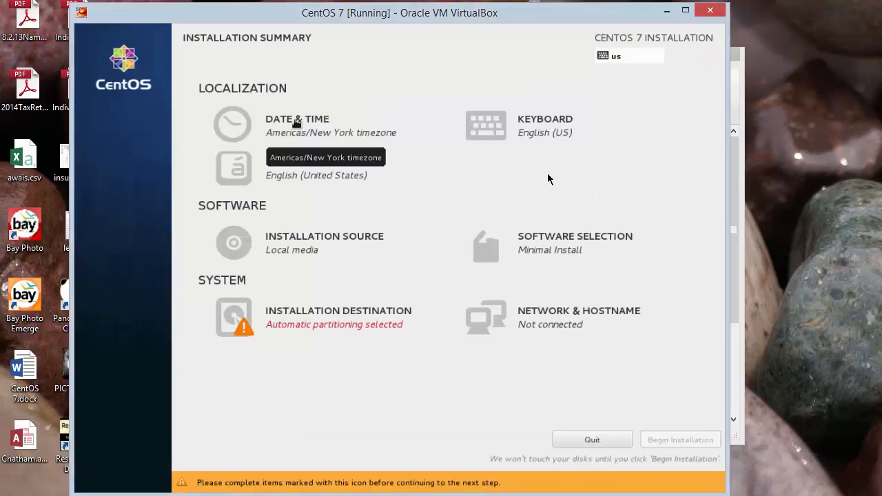
- Turn the enp0s3 Ethernet connection on and set the hostname to server1.localdomain
{"action": "left_click", "coordinate": [611, 315]}
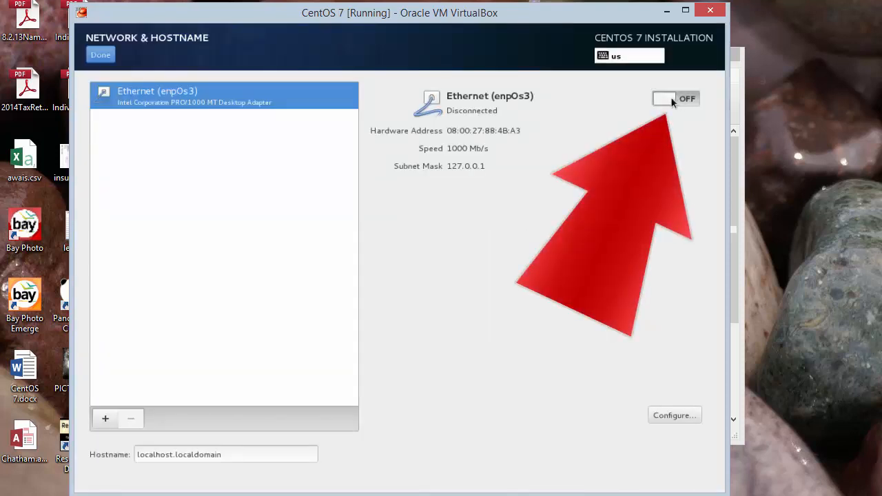
{"action": "left_click_drag", "start_coordinate": [670, 102], "coordinate": [694, 100]}
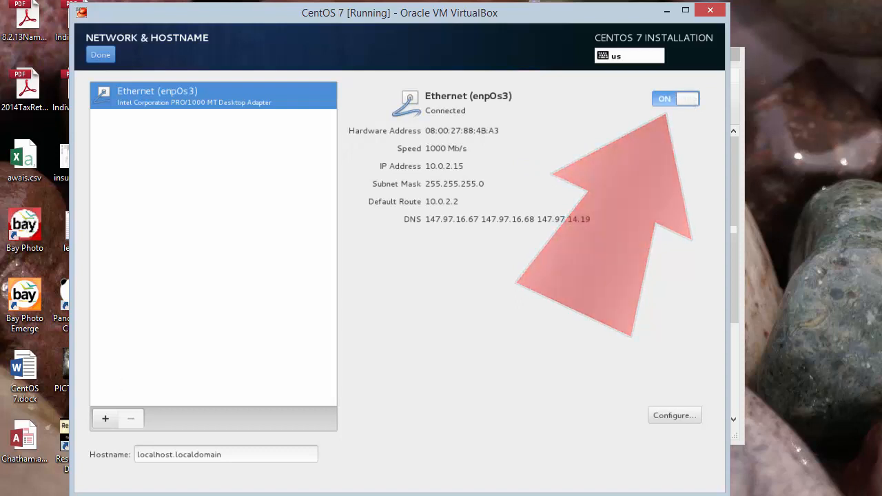
{"action": "left_click", "coordinate": [156, 455]}
{"action": "left_click_drag", "start_coordinate": [173, 454], "coordinate": [138, 455]}
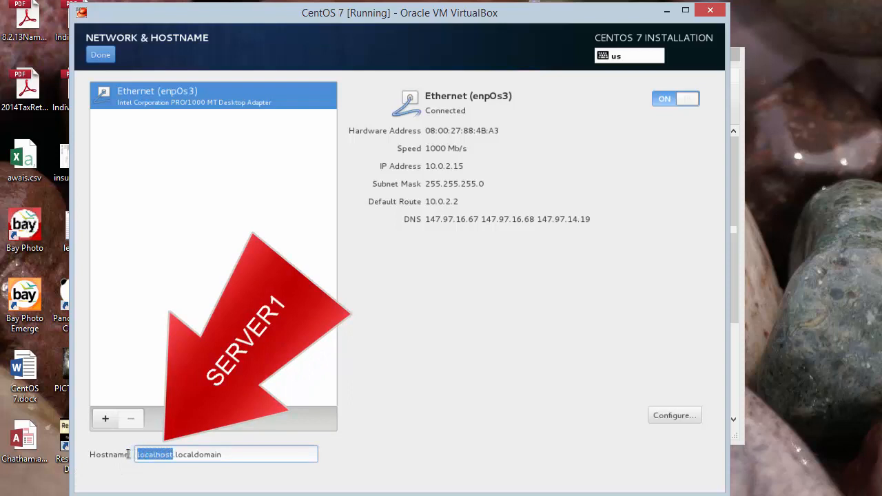
{"action": "type", "text": "server"}
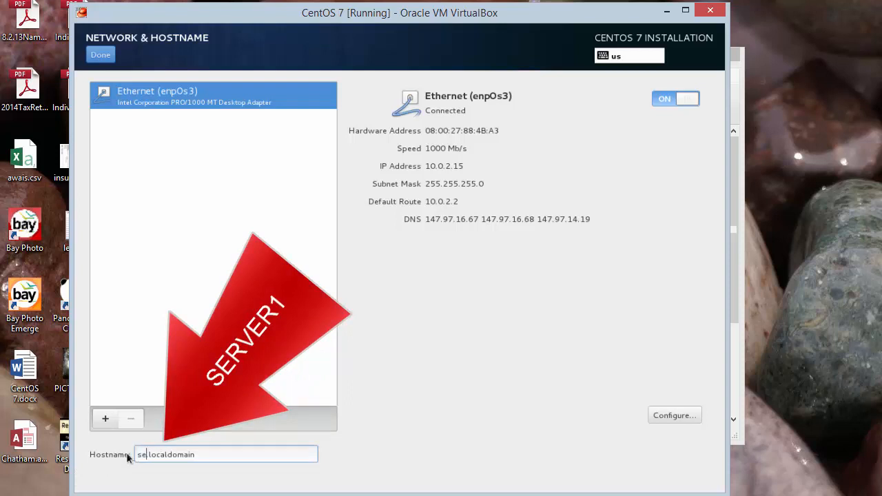
{"action": "type", "text": "1"}
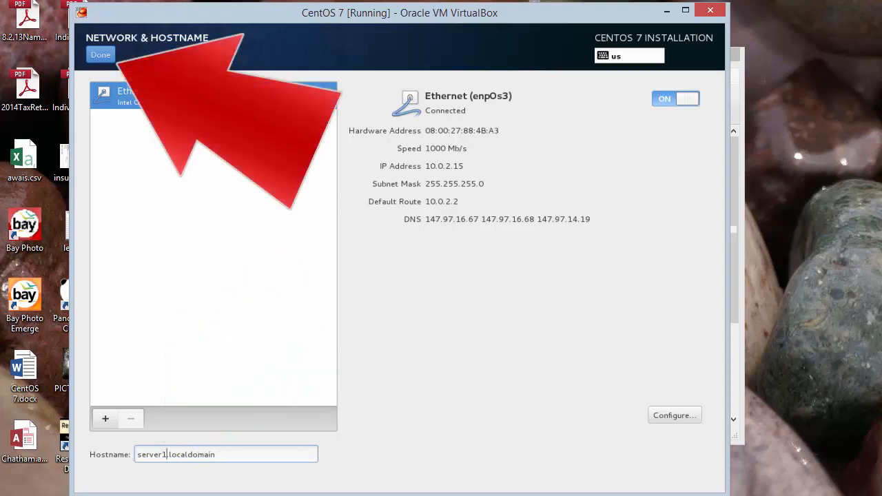
{"action": "left_click", "coordinate": [108, 59]}
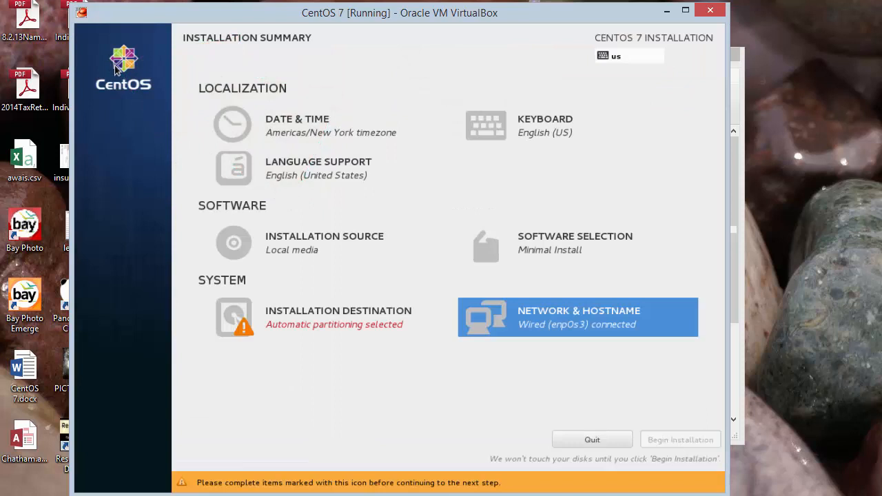
- Set the timezone to Americas/Chicago, Network Time off, and the clock to AM/PM format
{"action": "left_click", "coordinate": [288, 121]}
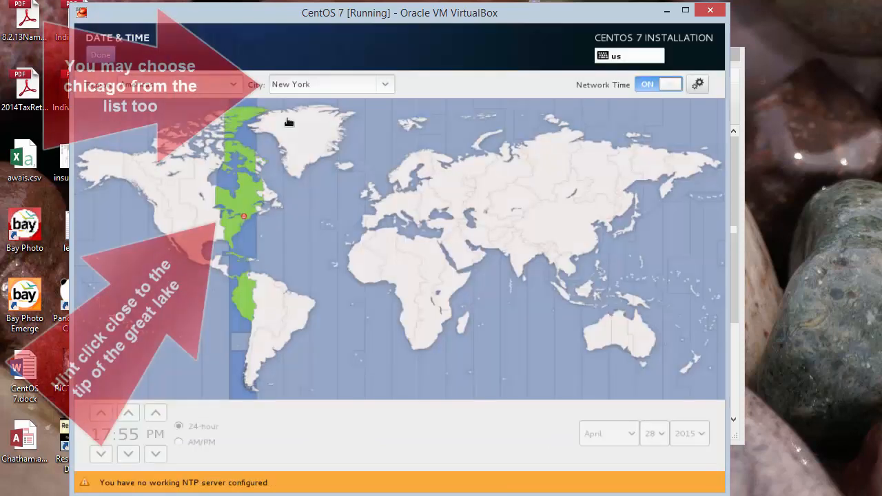
{"action": "left_click", "coordinate": [216, 197]}
{"action": "left_click", "coordinate": [219, 222]}
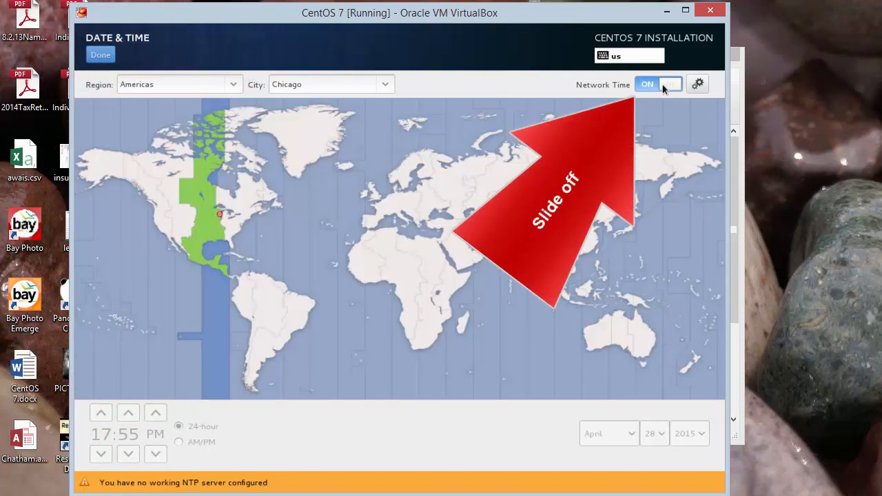
{"action": "left_click_drag", "start_coordinate": [664, 89], "coordinate": [641, 86]}
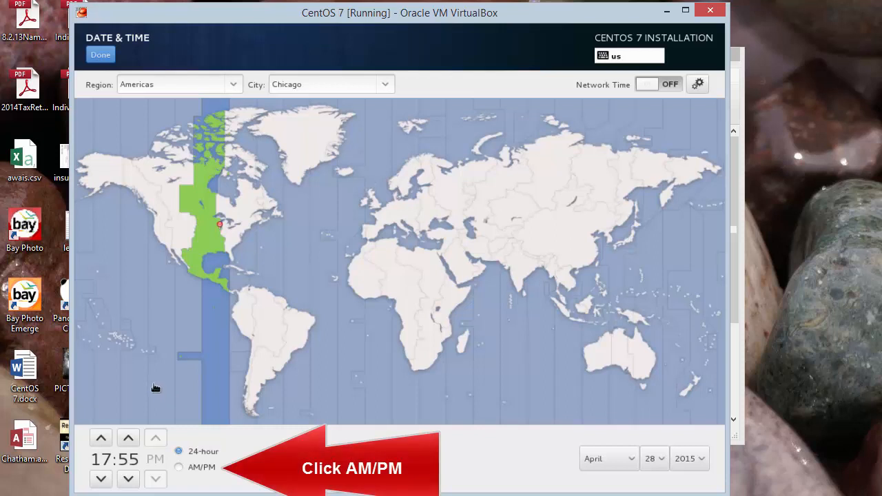
{"action": "left_click", "coordinate": [179, 468]}
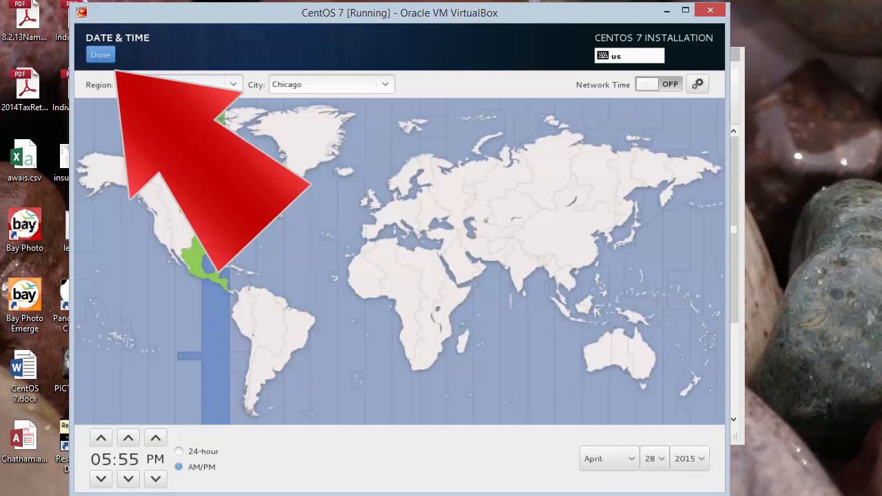
{"action": "left_click", "coordinate": [101, 56]}
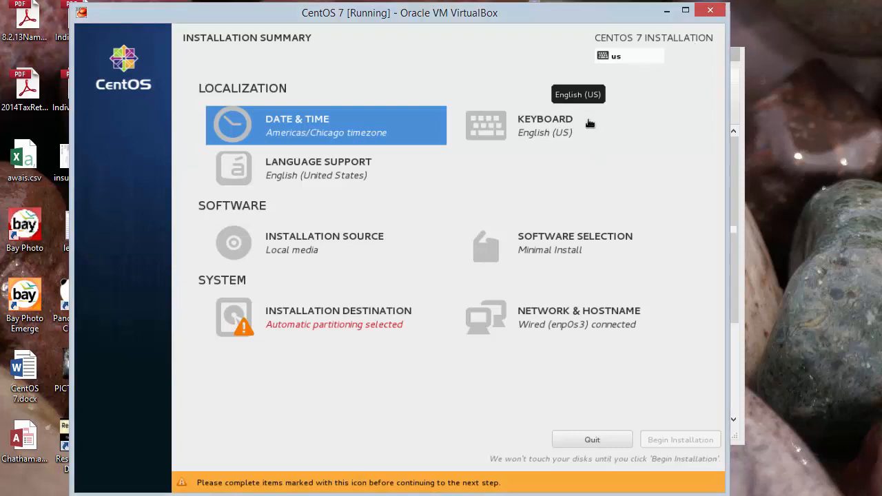
- Choose Server with GUI as the base environment in Software Selection
{"action": "left_click", "coordinate": [575, 243]}
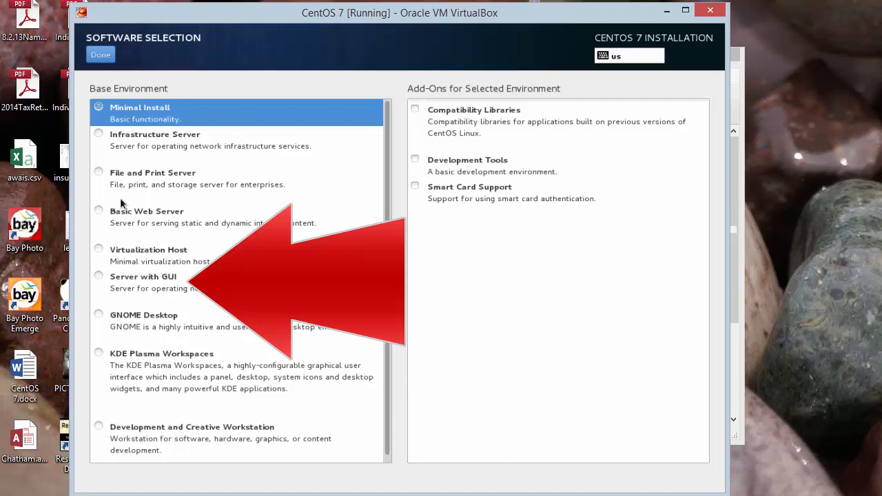
{"action": "left_click", "coordinate": [120, 281]}
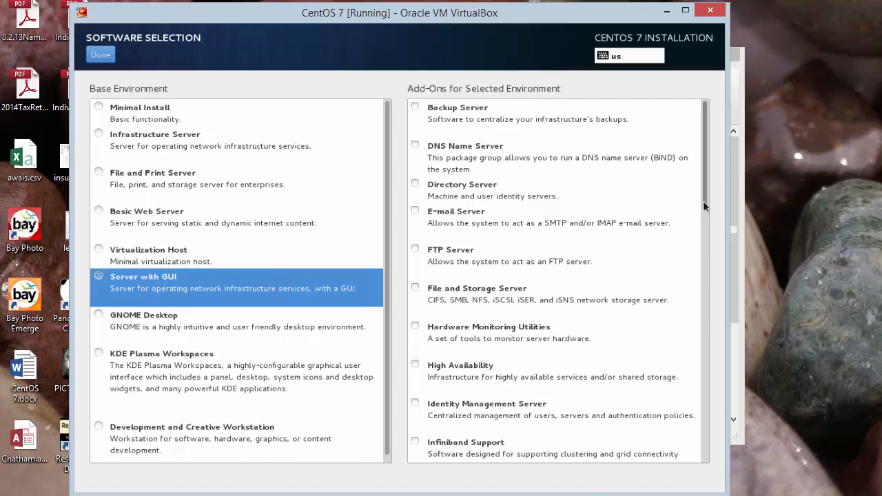
{"action": "scroll", "coordinate": [699, 221], "scroll_direction": "down", "scroll_amount": 5}
{"action": "scroll", "coordinate": [700, 250], "scroll_direction": "down", "scroll_amount": 9}
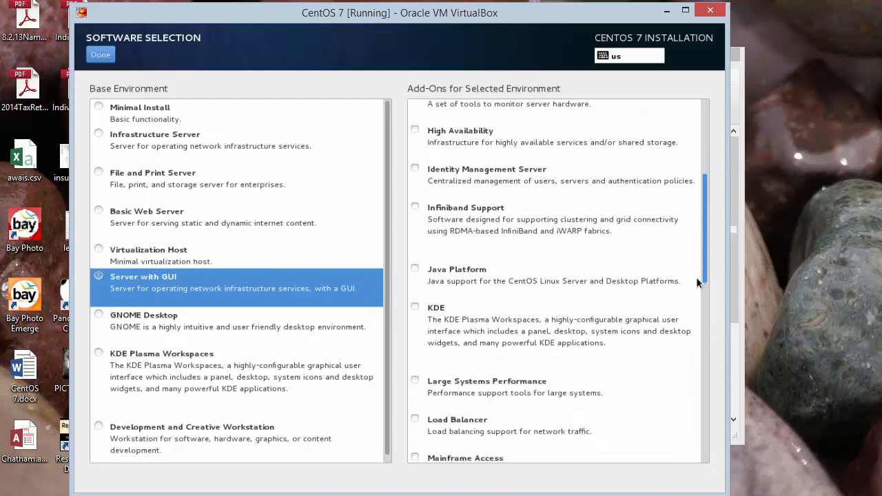
{"action": "scroll", "coordinate": [692, 327], "scroll_direction": "down", "scroll_amount": 1}
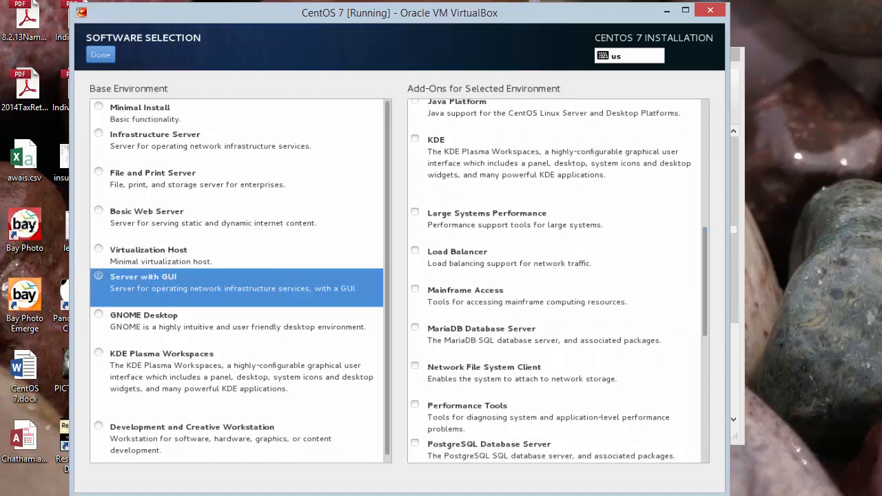
- Add KDE, Network File System Client, Print Server, Remote Desktop Clients and Development Tools add-ons, then confirm
{"action": "left_click", "coordinate": [415, 138]}
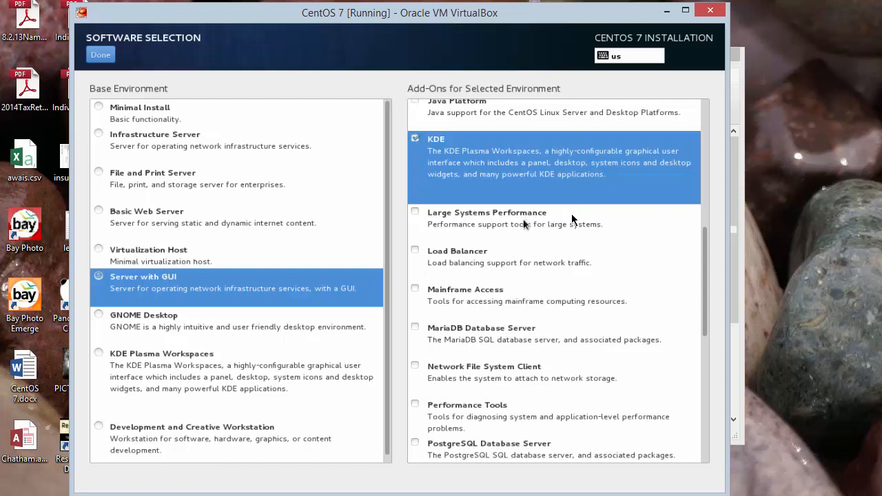
{"action": "left_click", "coordinate": [416, 366]}
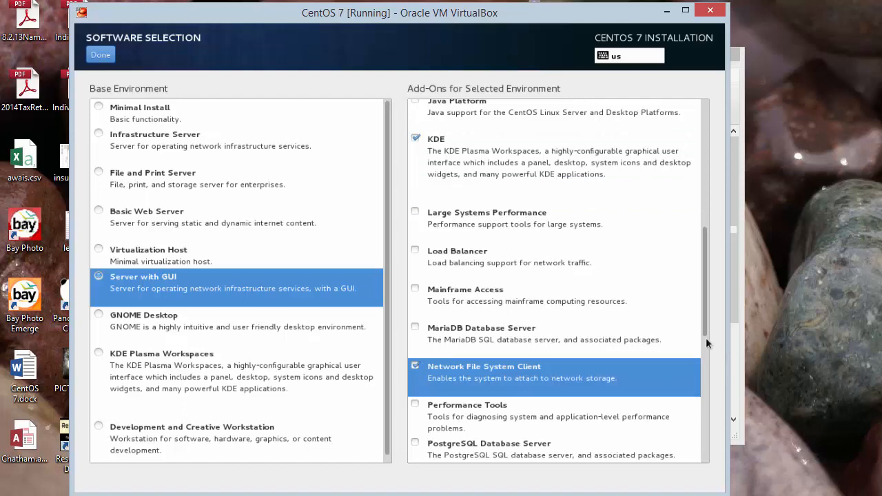
{"action": "left_click_drag", "start_coordinate": [704, 330], "coordinate": [697, 391]}
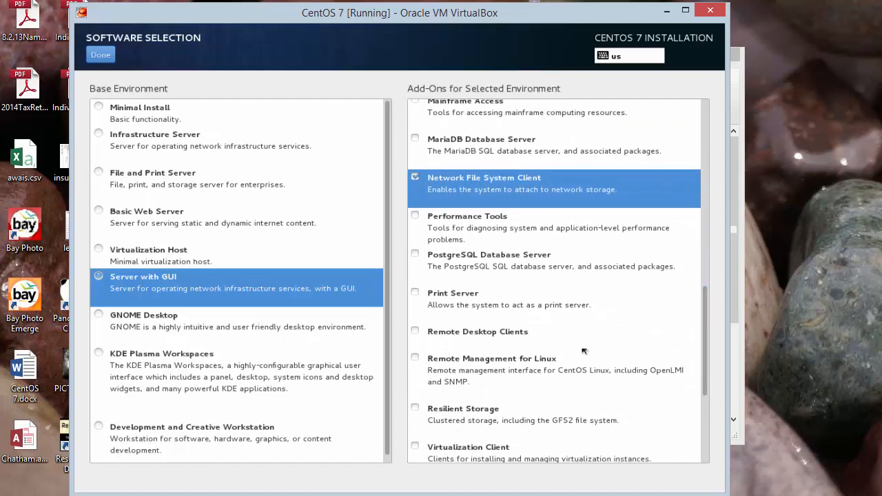
{"action": "left_click", "coordinate": [428, 294]}
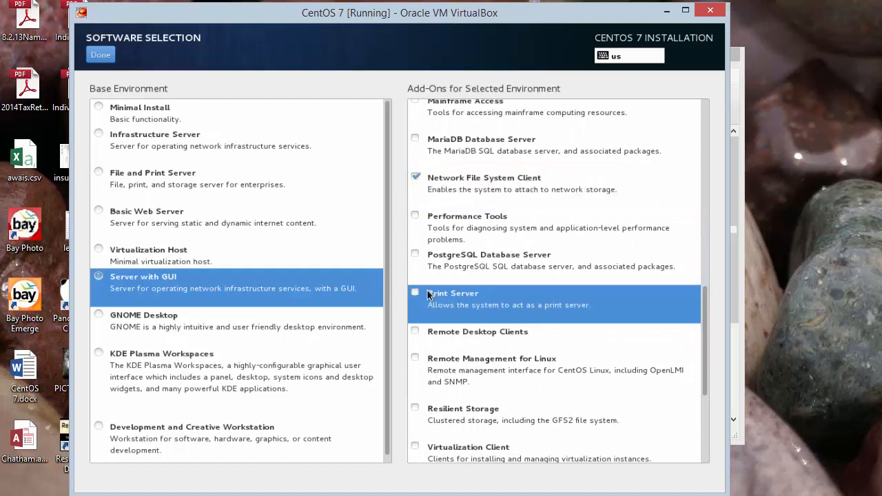
{"action": "left_click", "coordinate": [484, 335]}
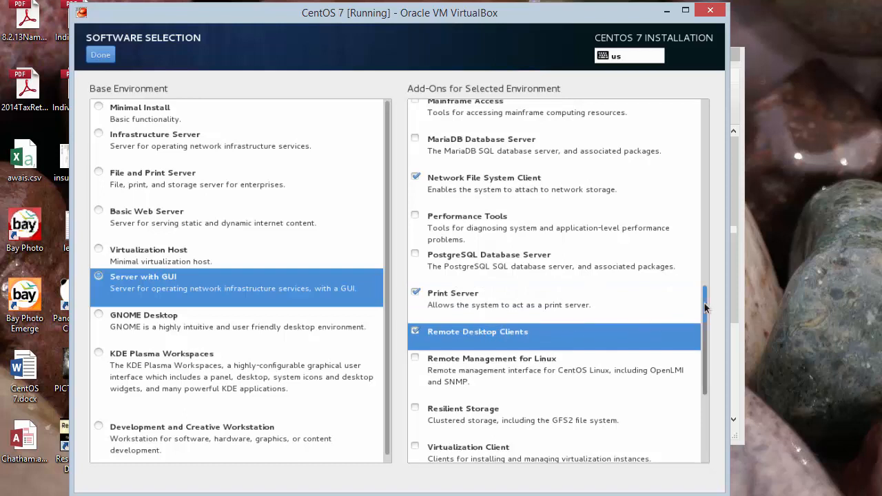
{"action": "left_click_drag", "start_coordinate": [705, 304], "coordinate": [706, 387]}
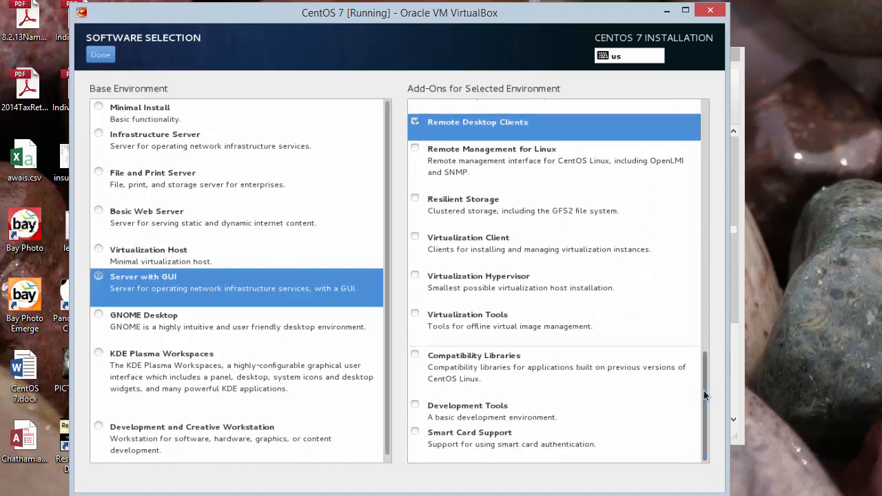
{"action": "left_click", "coordinate": [452, 407]}
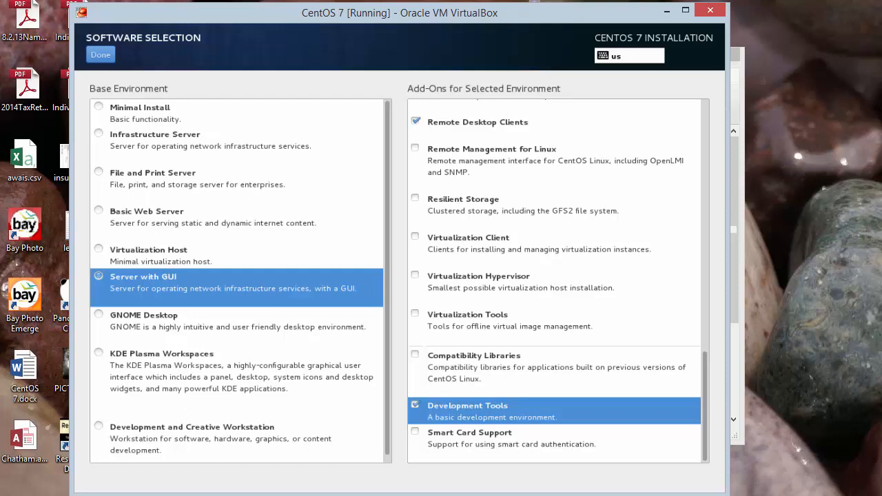
{"action": "left_click", "coordinate": [101, 54]}
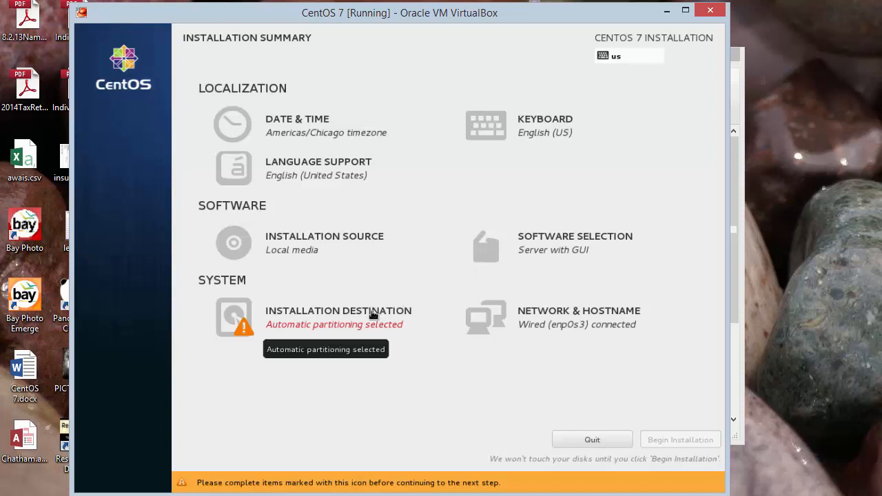
- Choose manual partitioning for the installation disk and set the scheme to Standard Partition
{"action": "left_click", "coordinate": [373, 315]}
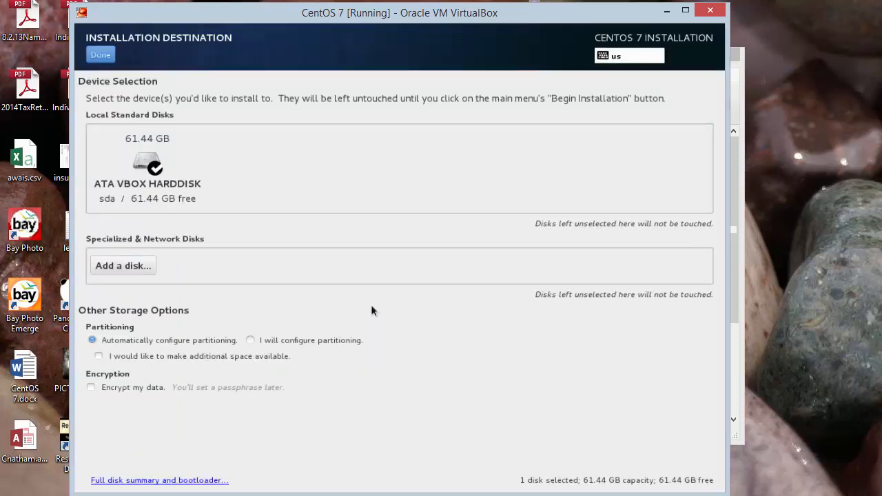
{"action": "left_click", "coordinate": [250, 342]}
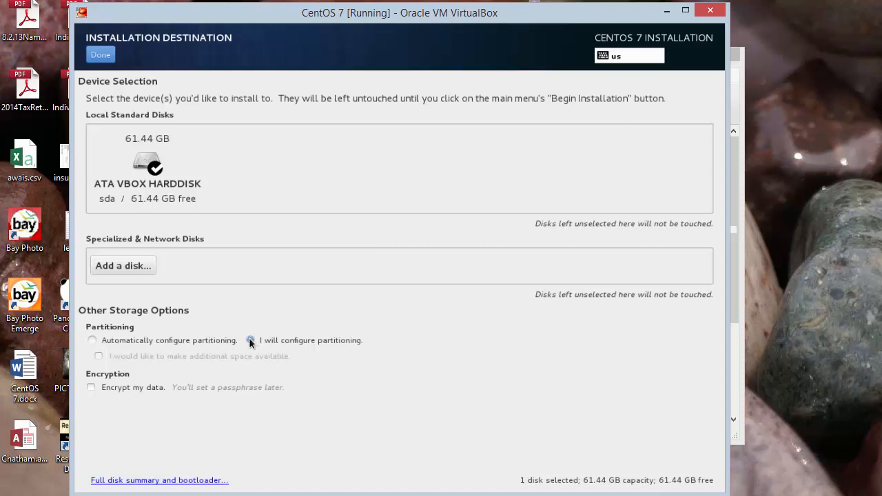
{"action": "left_click", "coordinate": [98, 55]}
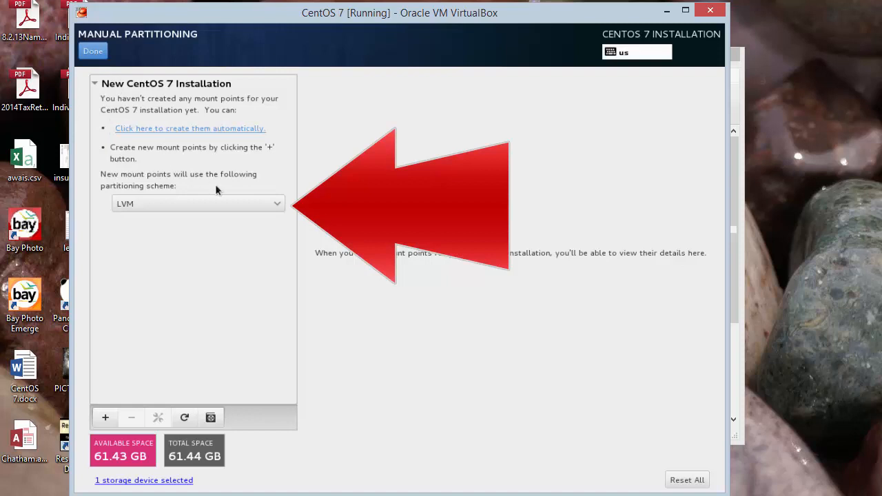
{"action": "left_click", "coordinate": [278, 205]}
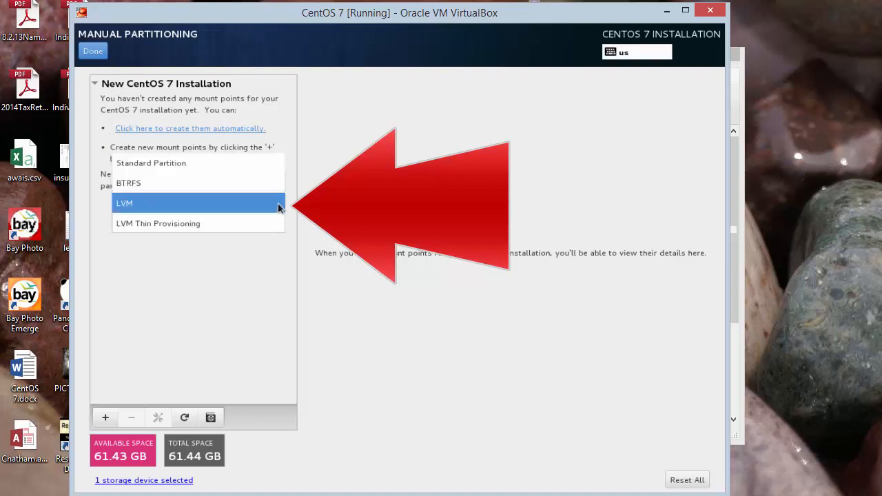
{"action": "left_click", "coordinate": [253, 166]}
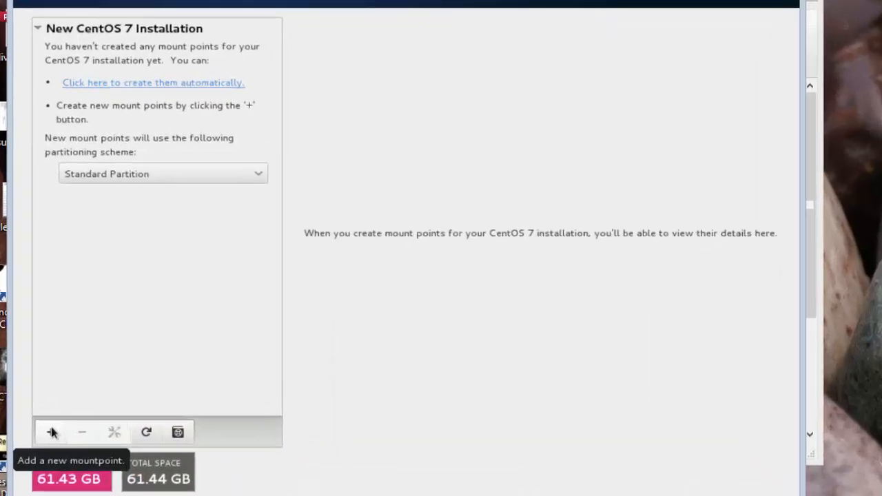
- Add a / mount point with 30GB capacity
{"action": "left_click", "coordinate": [106, 418]}
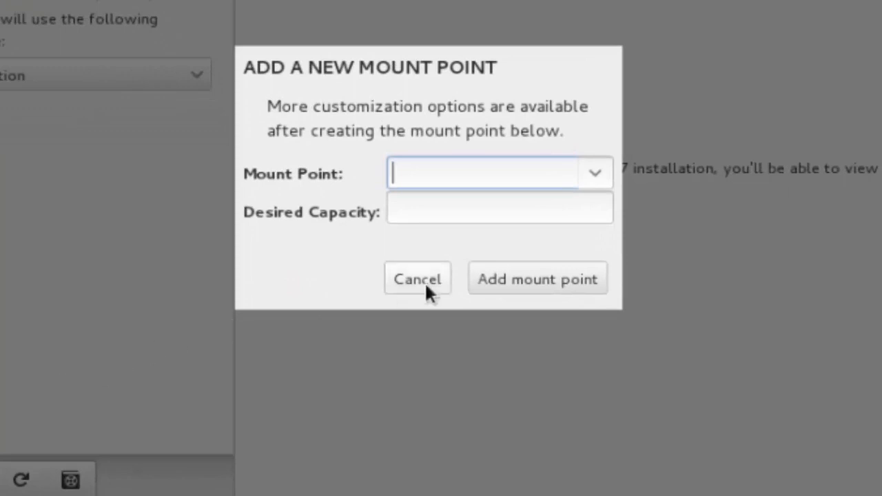
{"action": "left_click", "coordinate": [596, 173]}
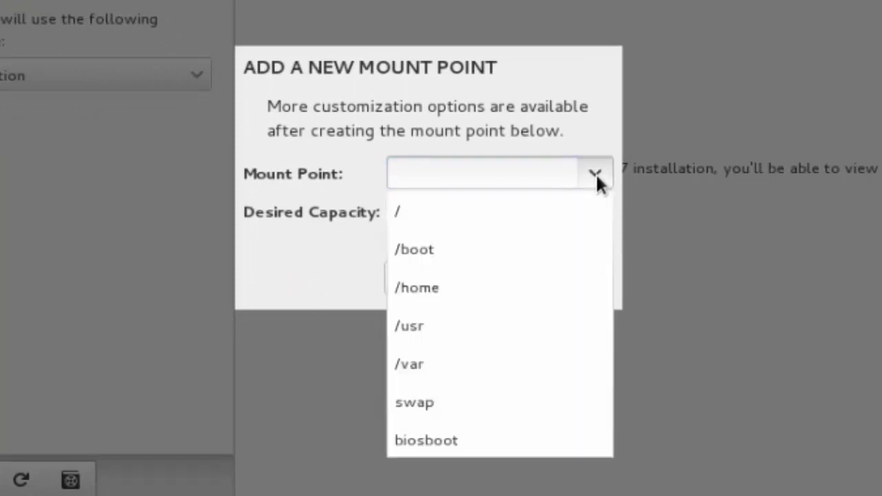
{"action": "left_click", "coordinate": [539, 210]}
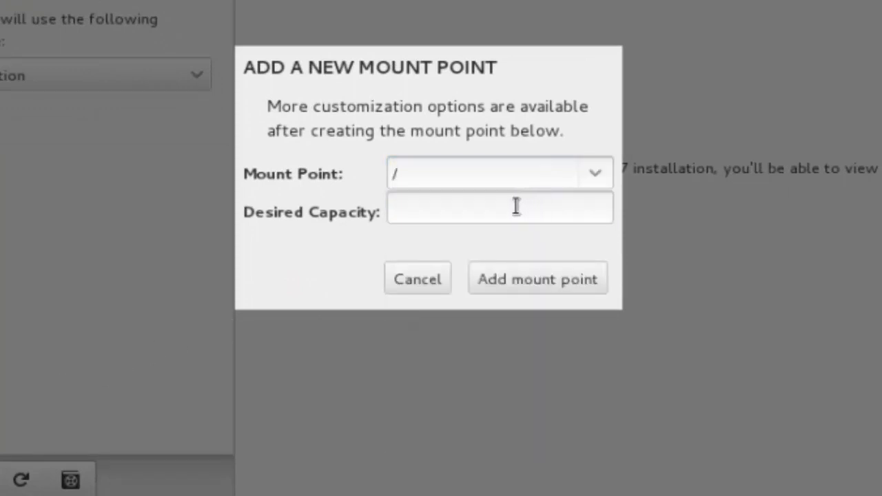
{"action": "left_click", "coordinate": [517, 207]}
{"action": "type", "text": "3"}
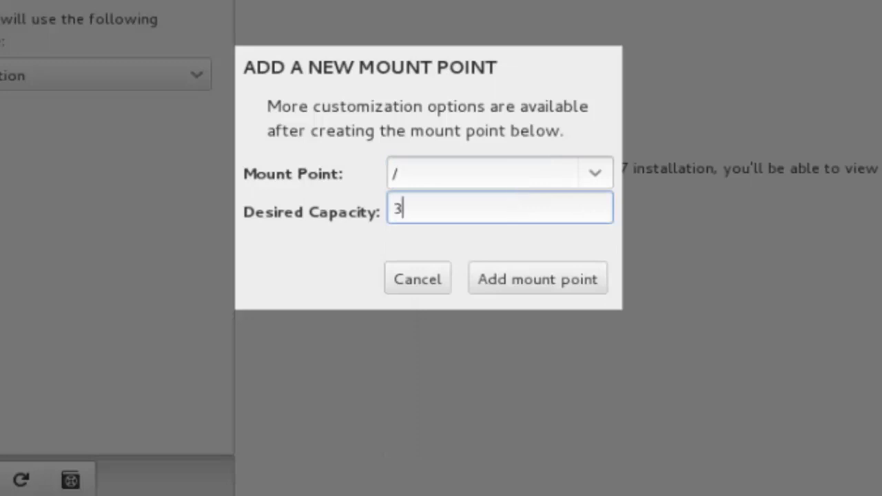
{"action": "type", "text": "0"}
{"action": "type", "text": "GB"}
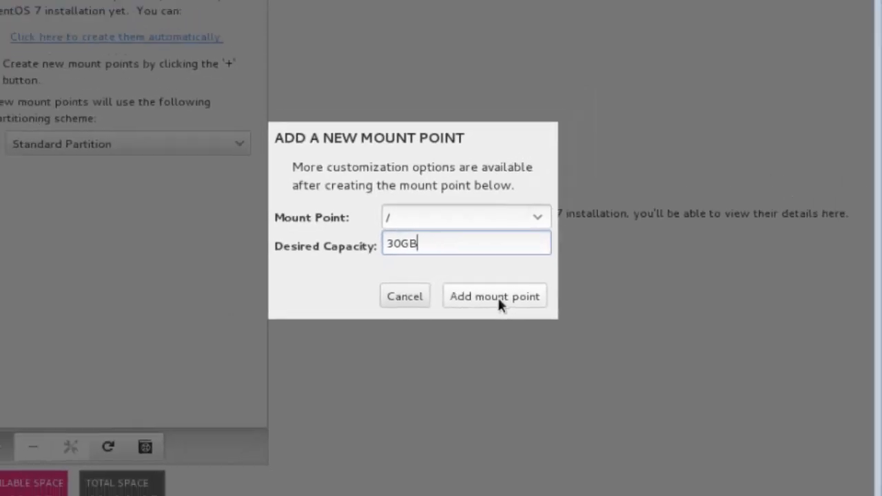
{"action": "left_click", "coordinate": [498, 296]}
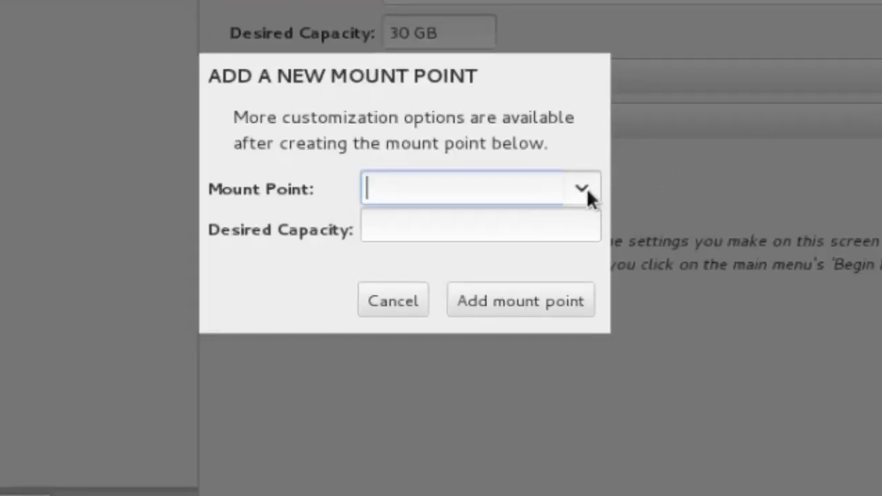
- Add a swap mount point with 4GB capacity
{"action": "left_click", "coordinate": [588, 191]}
{"action": "left_click", "coordinate": [478, 388]}
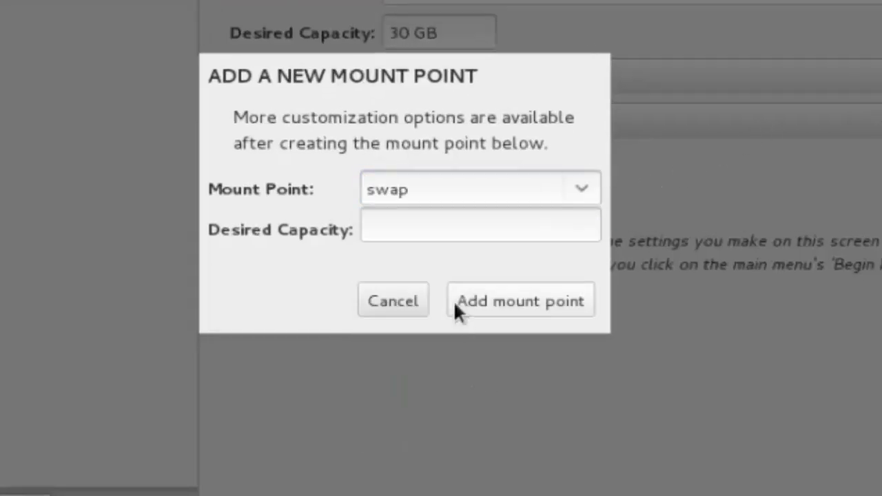
{"action": "left_click", "coordinate": [450, 229]}
{"action": "type", "text": "4"}
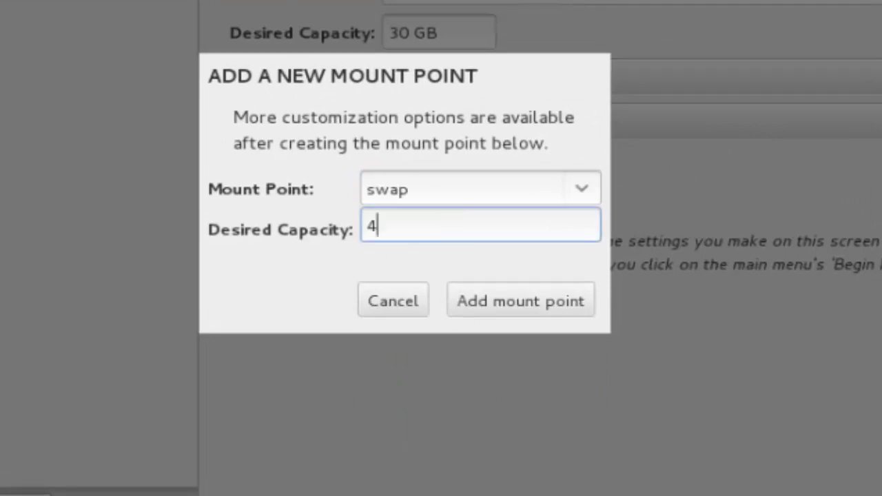
{"action": "type", "text": "GB"}
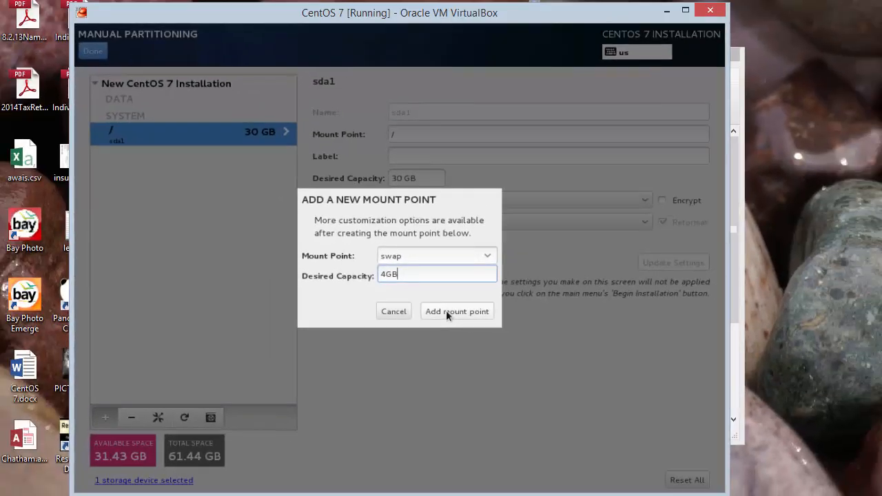
{"action": "left_click", "coordinate": [446, 311]}
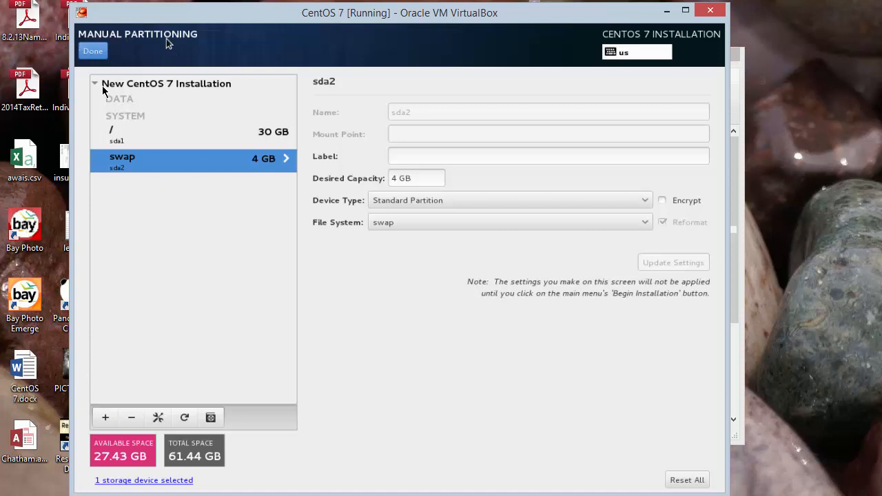
- Finish partitioning, accept the summarized disk changes, and begin the CentOS installation
{"action": "left_click", "coordinate": [101, 53]}
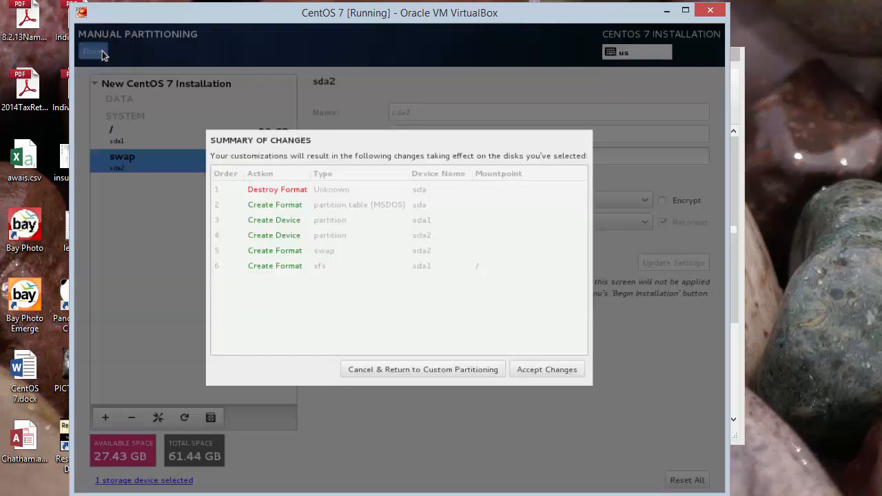
{"action": "left_click", "coordinate": [544, 370]}
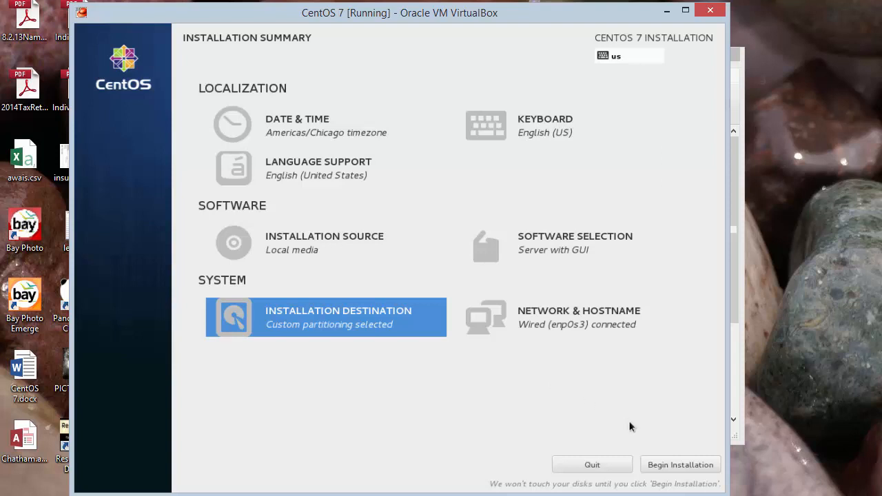
{"action": "left_click", "coordinate": [676, 466]}
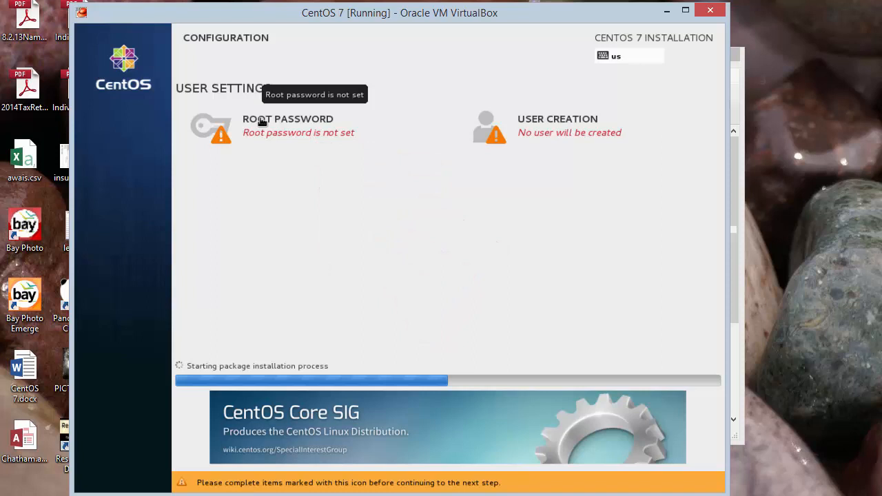
- Enter and confirm the root password, keeping it despite the weak-password warning
{"action": "left_click", "coordinate": [262, 121]}
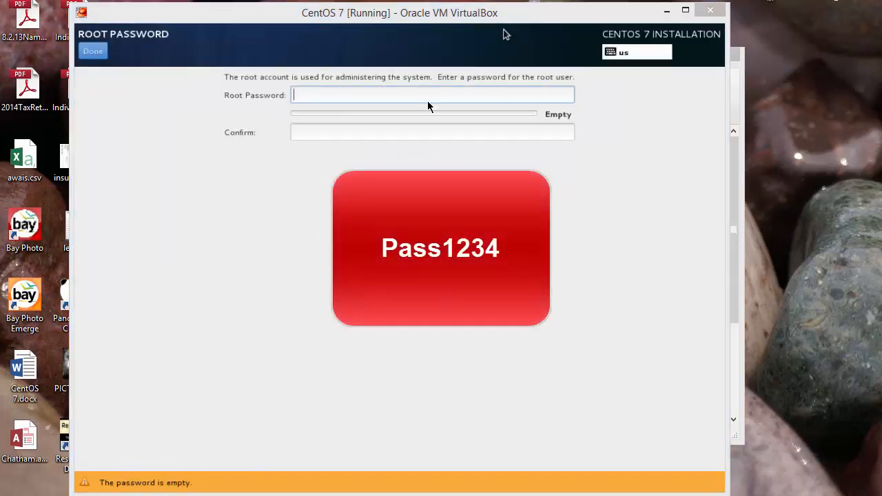
{"action": "left_click", "coordinate": [401, 101]}
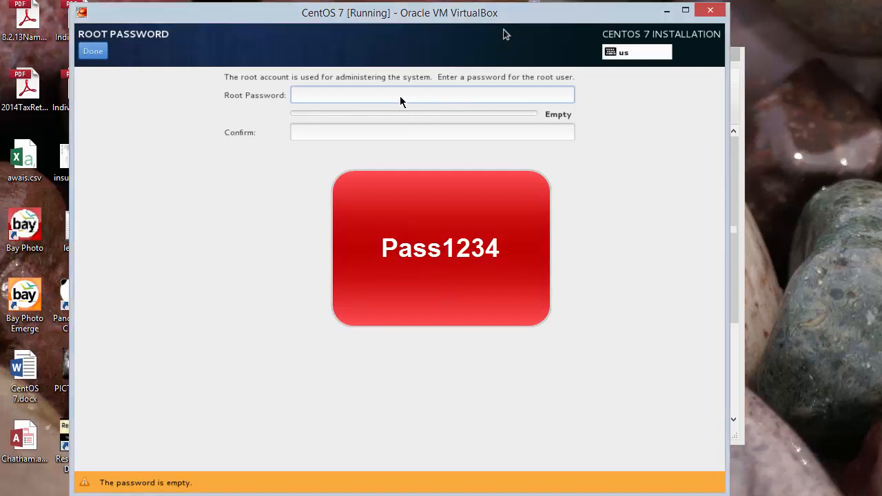
{"action": "type", "text": "Pass1"}
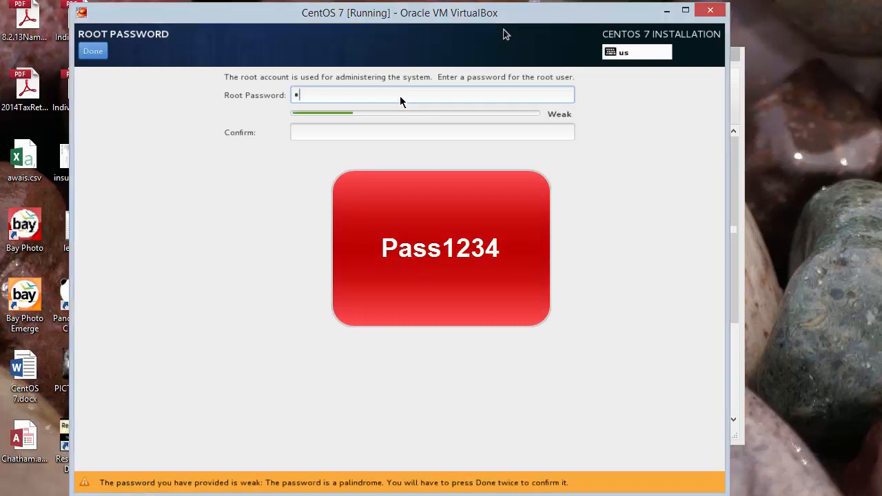
{"action": "type", "text": "234"}
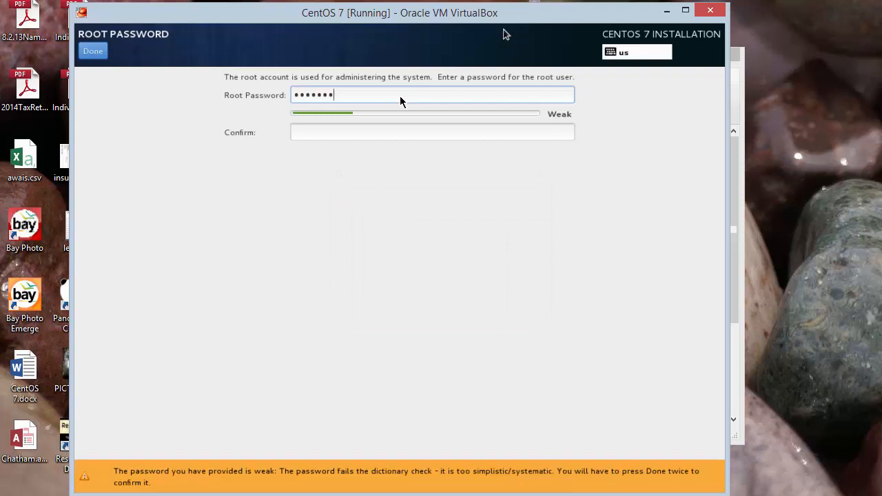
{"action": "key", "text": "Tab"}
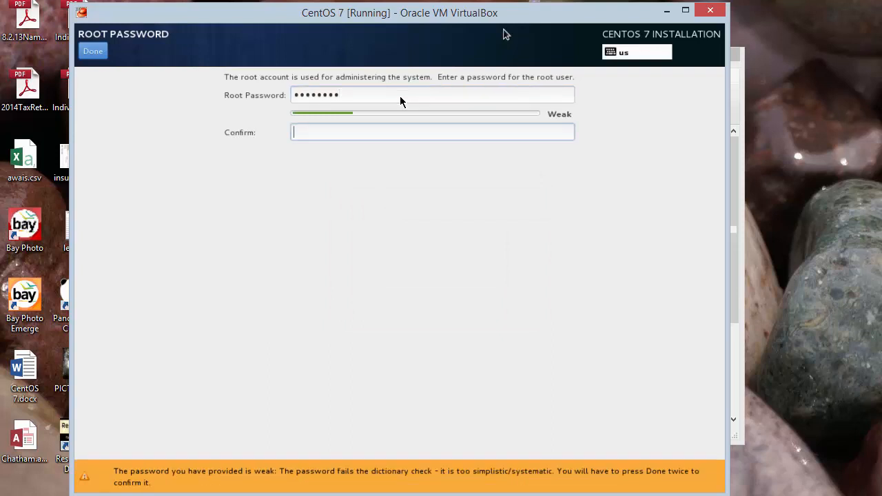
{"action": "type", "text": "Pass1234"}
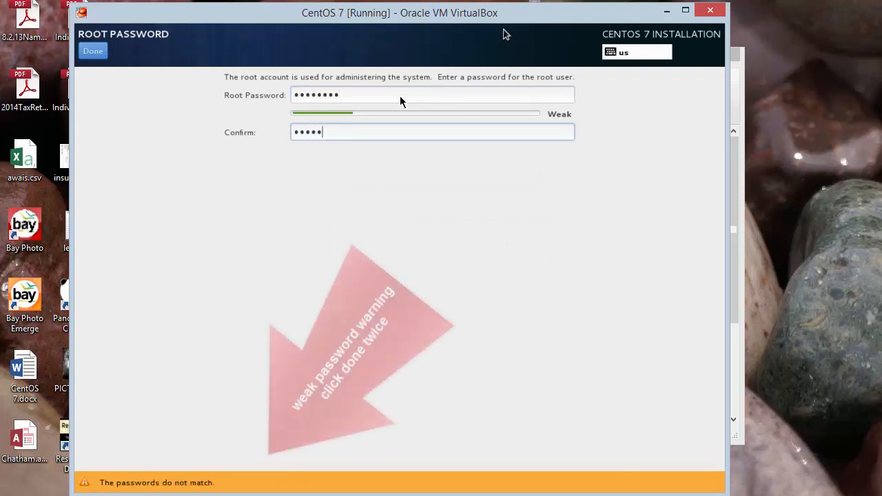
{"action": "left_click", "coordinate": [91, 52]}
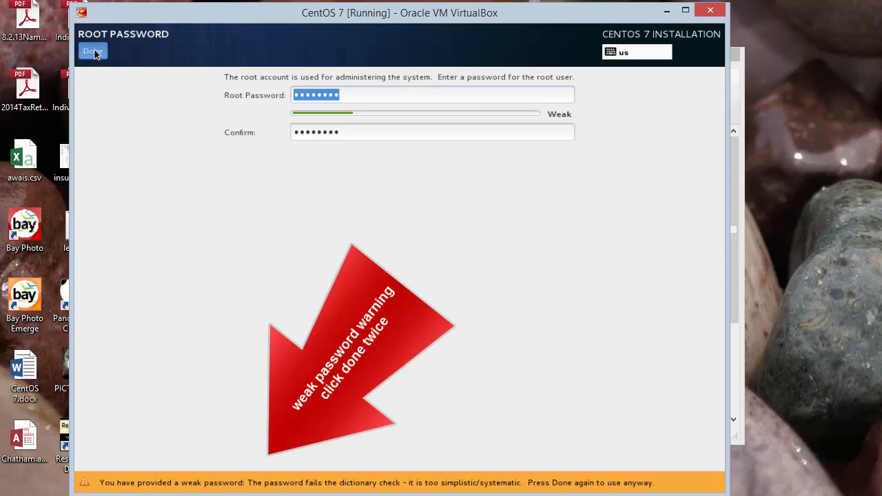
{"action": "left_click", "coordinate": [94, 53]}
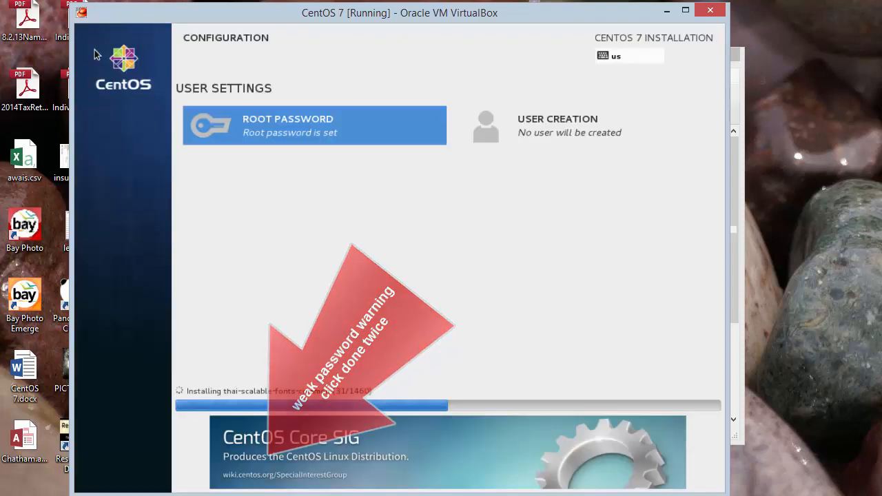
- In User Creation, enter the user's full name and username
{"action": "left_click", "coordinate": [578, 126]}
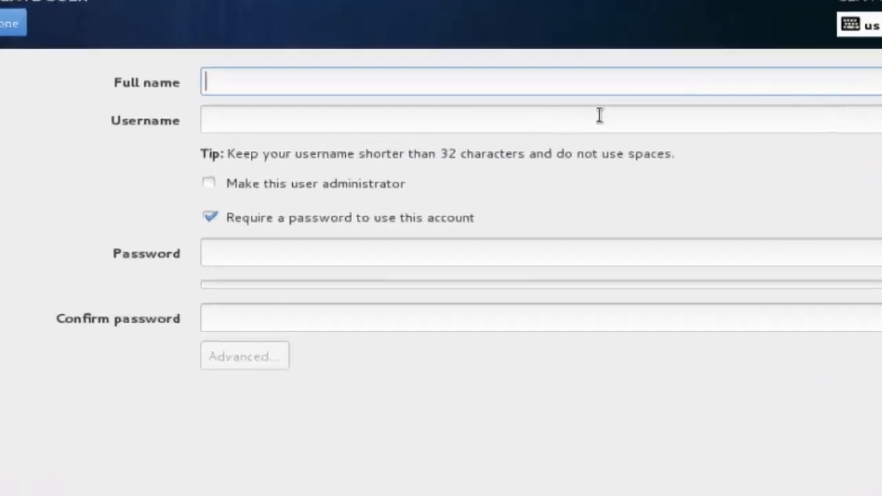
{"action": "type", "text": "Same"}
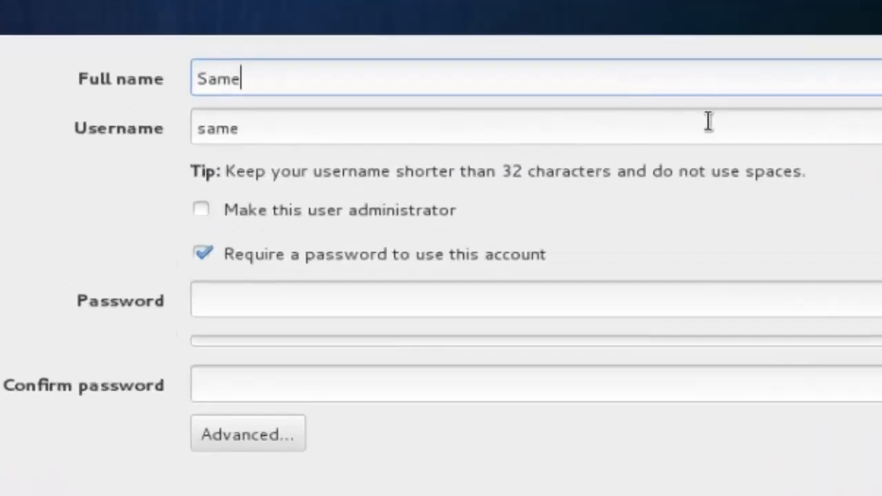
{"action": "key", "text": "BackSpace"}
{"action": "type", "text": "ple Us"}
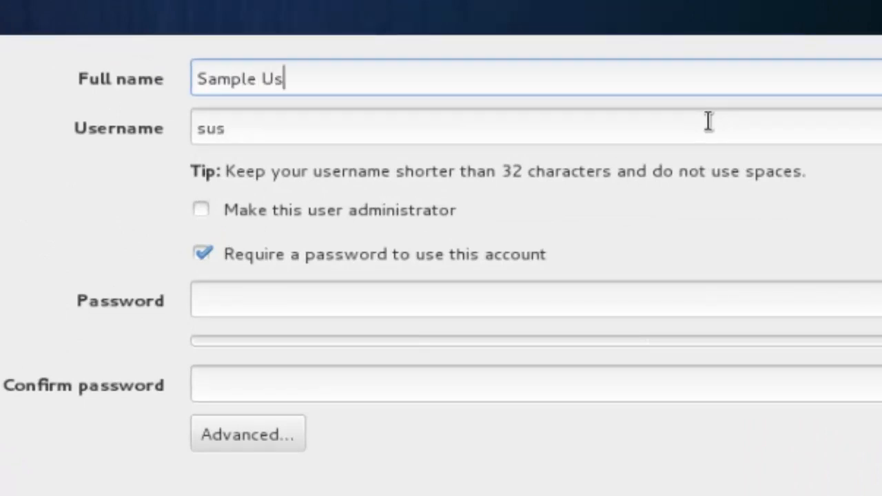
{"action": "type", "text": "er One"}
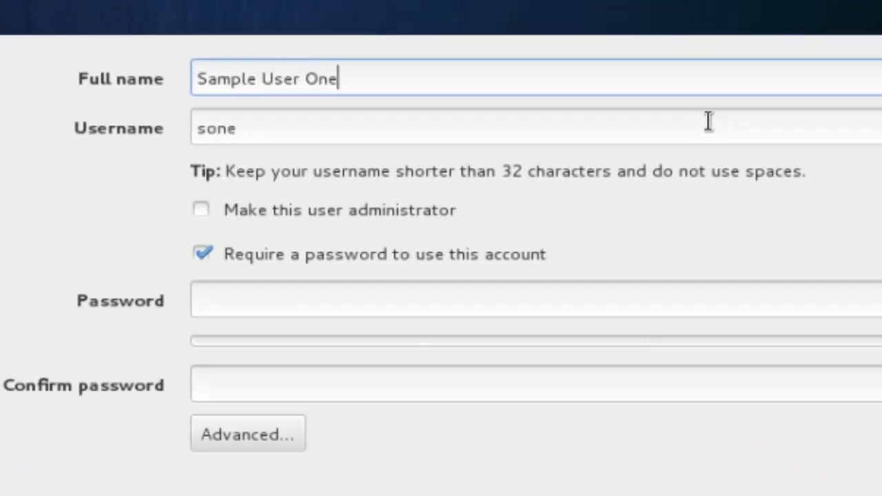
{"action": "key", "text": "Tab"}
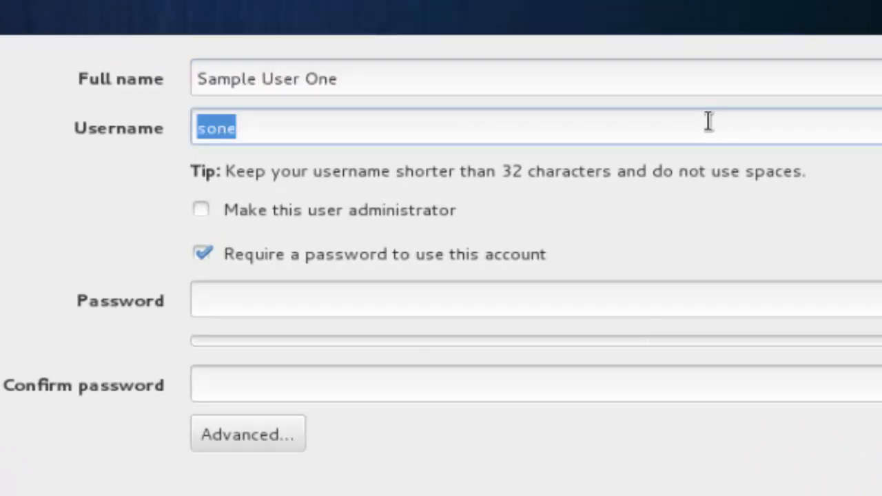
{"action": "type", "text": "user"}
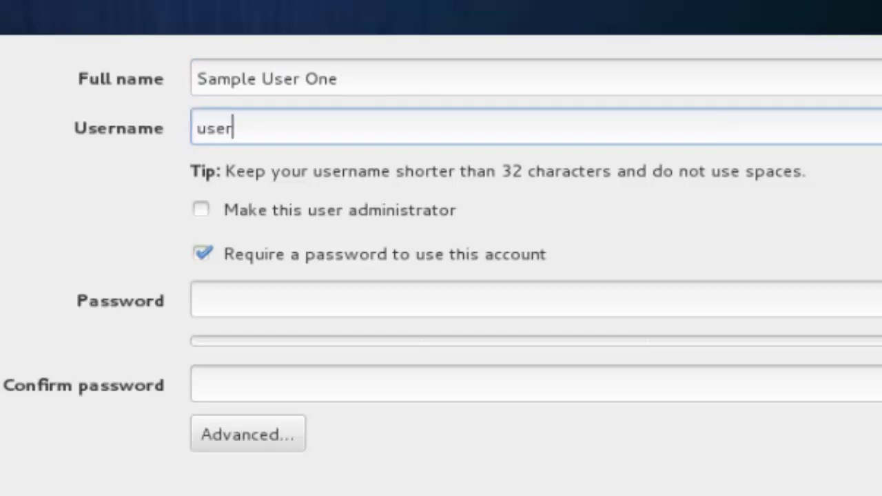
{"action": "type", "text": "1"}
- Enter and confirm the user's password, accepting the weak-password warning
{"action": "left_click", "coordinate": [309, 301]}
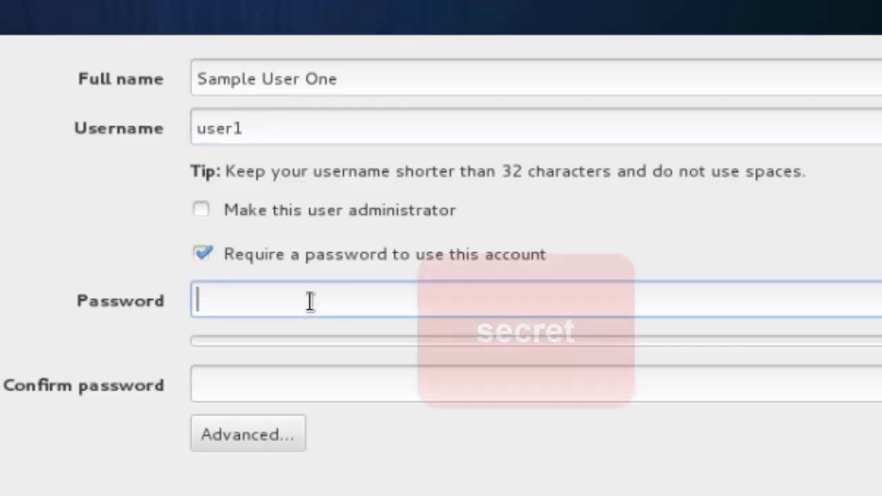
{"action": "type", "text": "secret"}
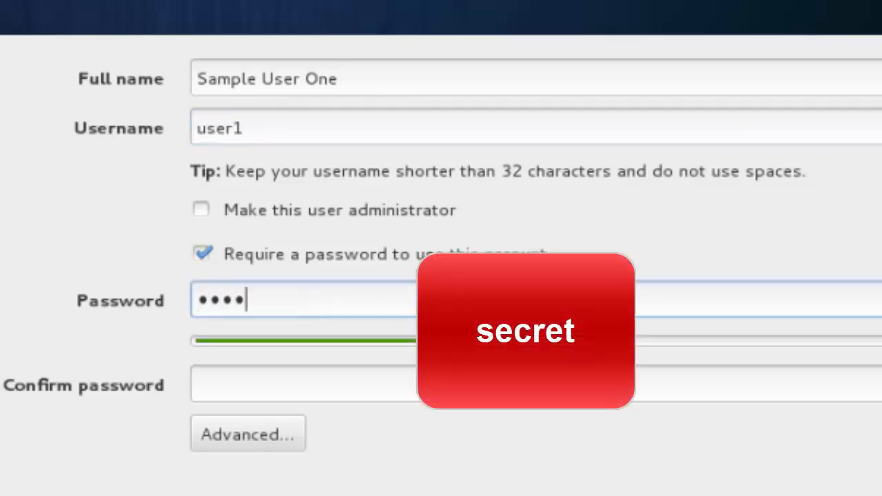
{"action": "key", "text": "Tab"}
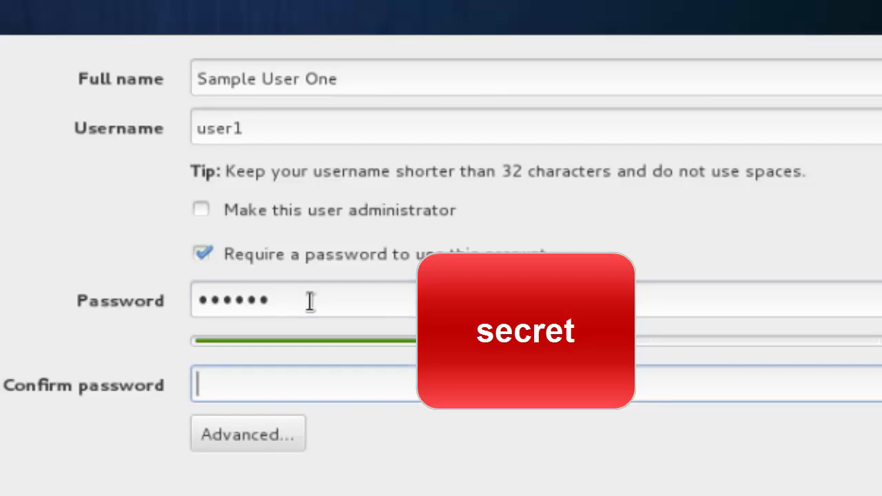
{"action": "type", "text": "secret"}
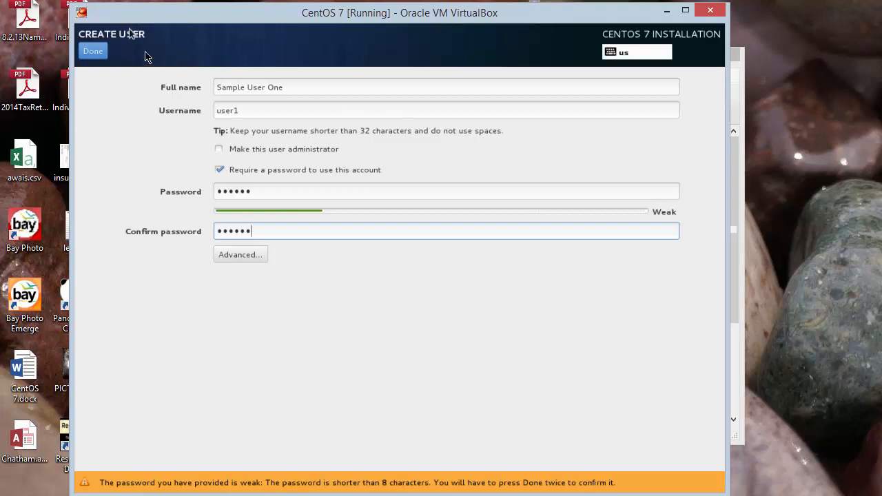
{"action": "left_click", "coordinate": [100, 48]}
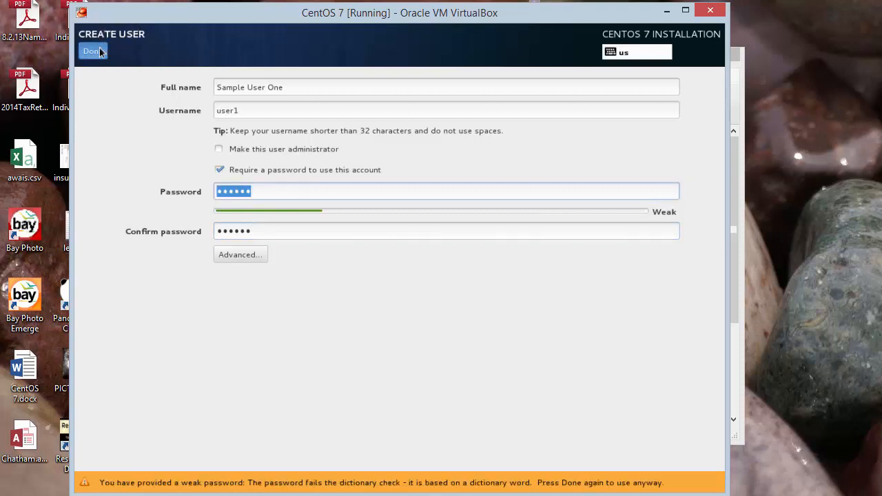
{"action": "left_click", "coordinate": [99, 47]}
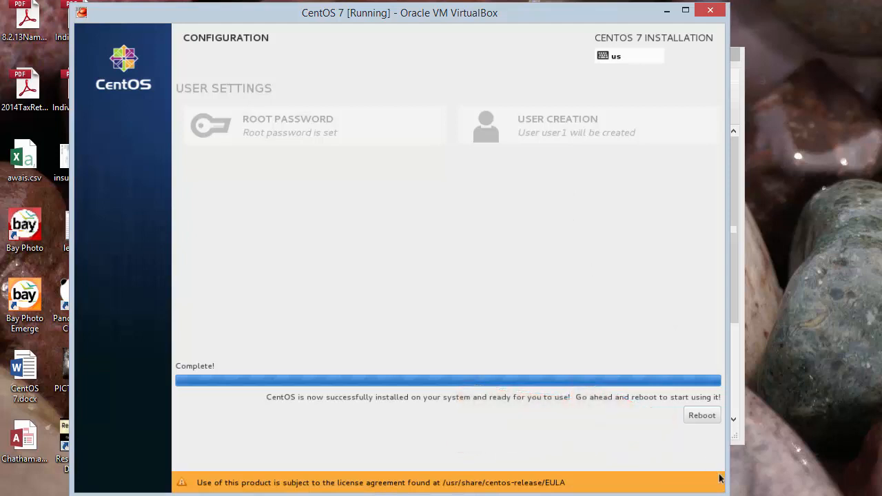
- Reboot the virtual machine now that installation has finished
{"action": "left_click", "coordinate": [702, 417]}
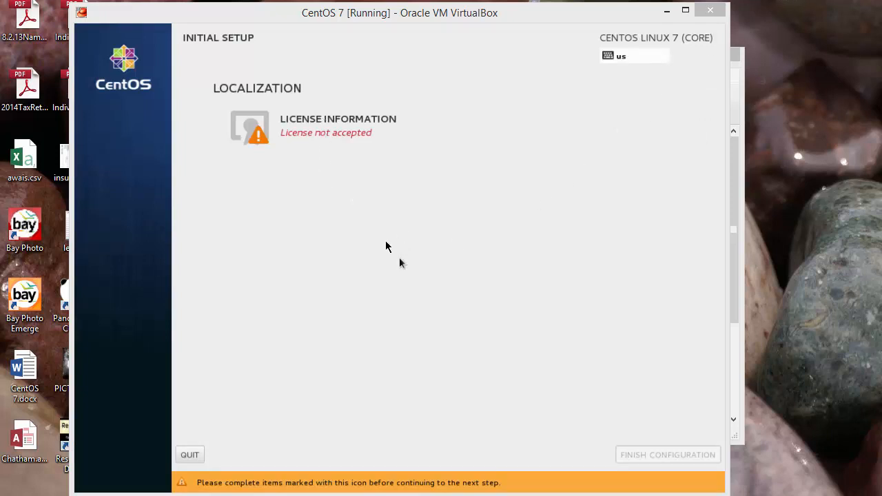
- Accept the CentOS license agreement in Initial Setup and finish configuration
{"action": "left_click", "coordinate": [393, 243]}
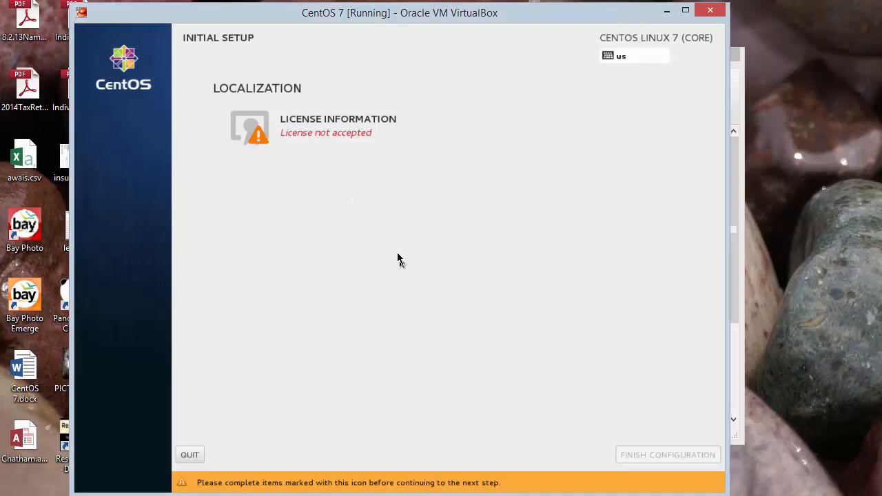
{"action": "left_click", "coordinate": [352, 124]}
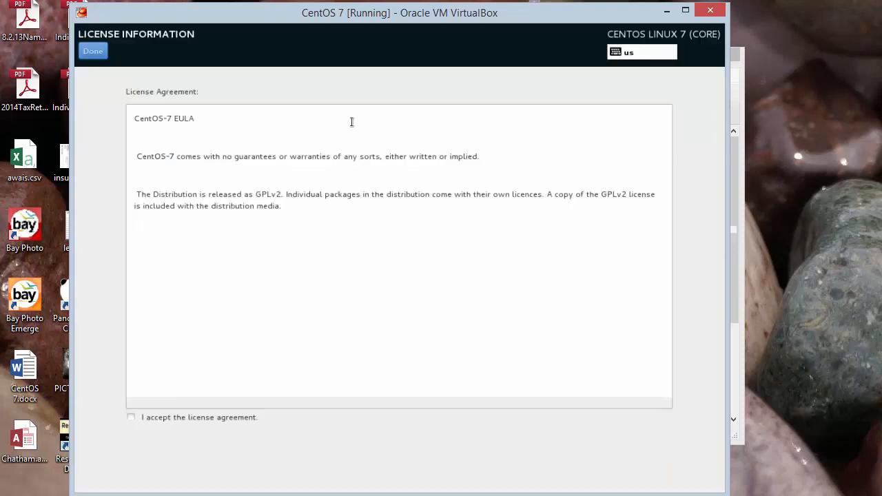
{"action": "left_click", "coordinate": [130, 417]}
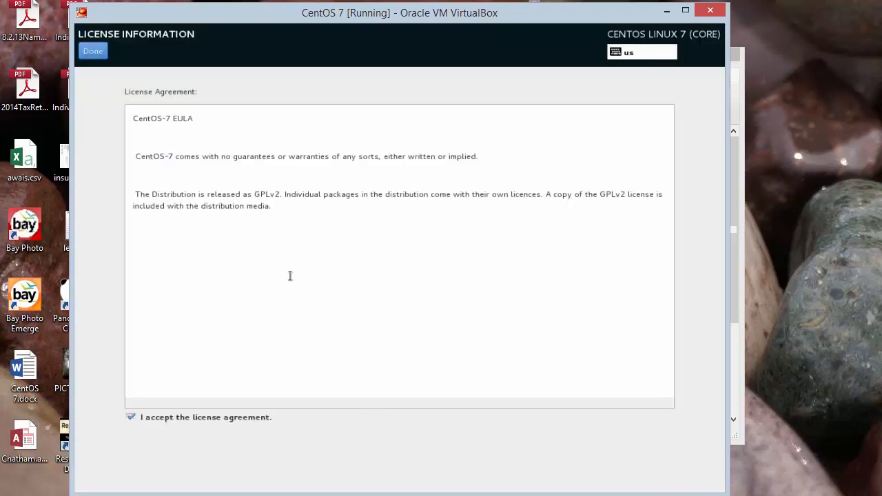
{"action": "left_click", "coordinate": [93, 53]}
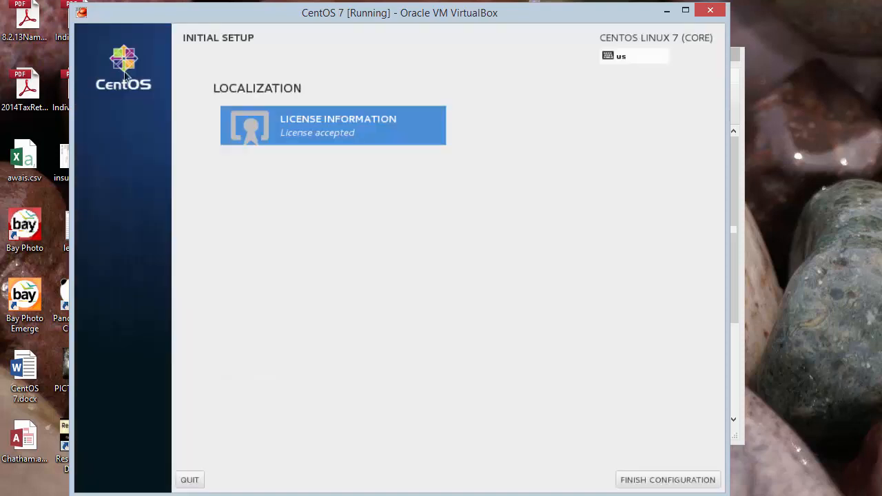
{"action": "left_click", "coordinate": [640, 479]}
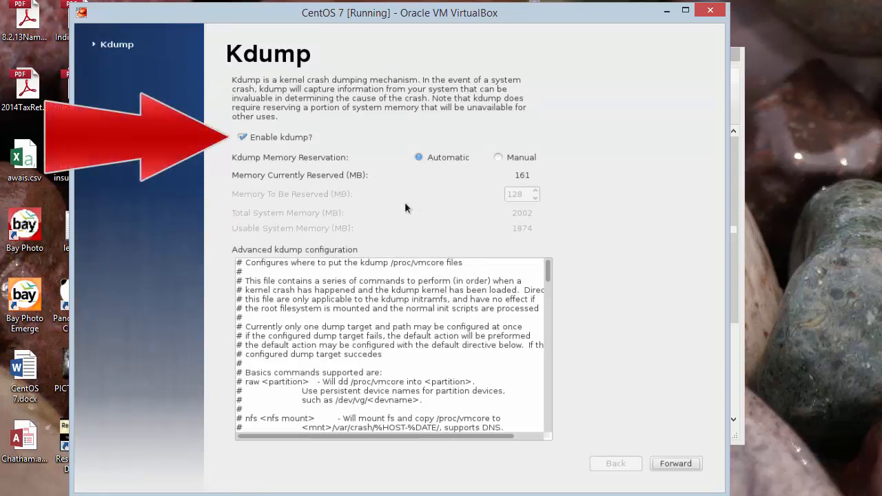
- Disable kdump, continue, and agree to the required reboot
{"action": "left_click", "coordinate": [242, 137]}
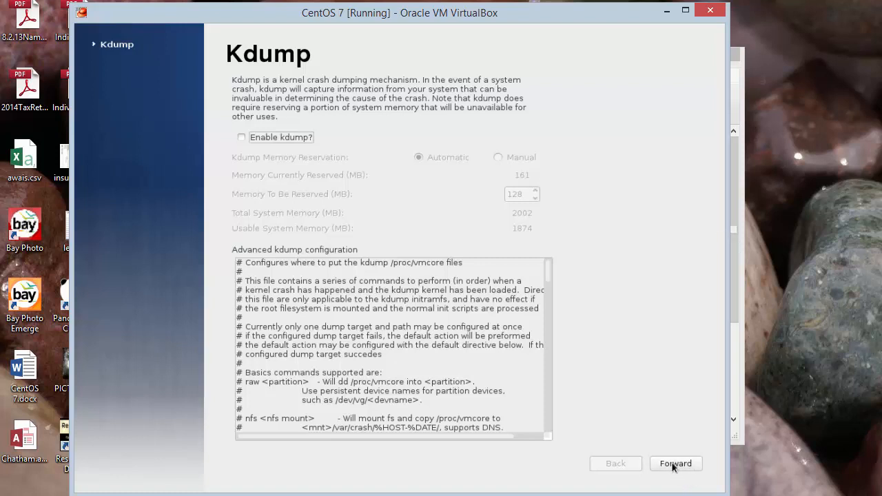
{"action": "left_click", "coordinate": [675, 464]}
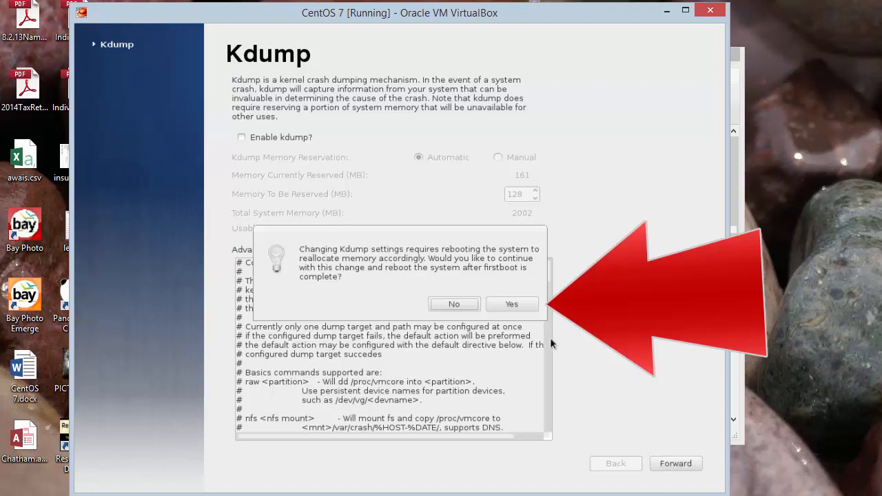
{"action": "left_click", "coordinate": [522, 309]}
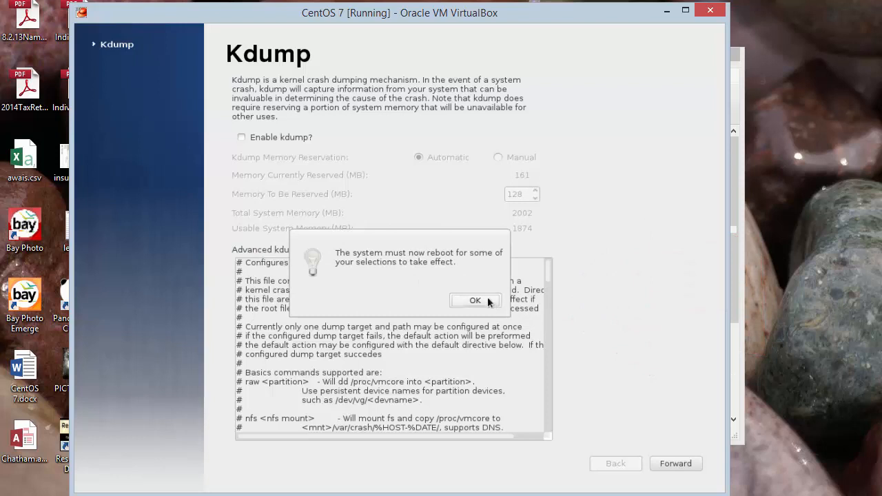
{"action": "left_click", "coordinate": [476, 302]}
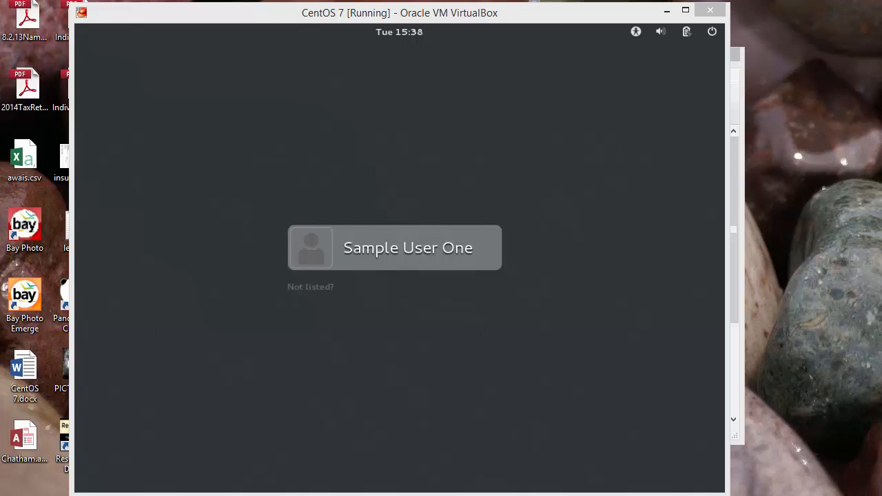
- Take a Window Snip of the VirtualBox login screen and open Snipping Tool's file options
{"action": "left_click_drag", "start_coordinate": [881, 75], "coordinate": [776, 71]}
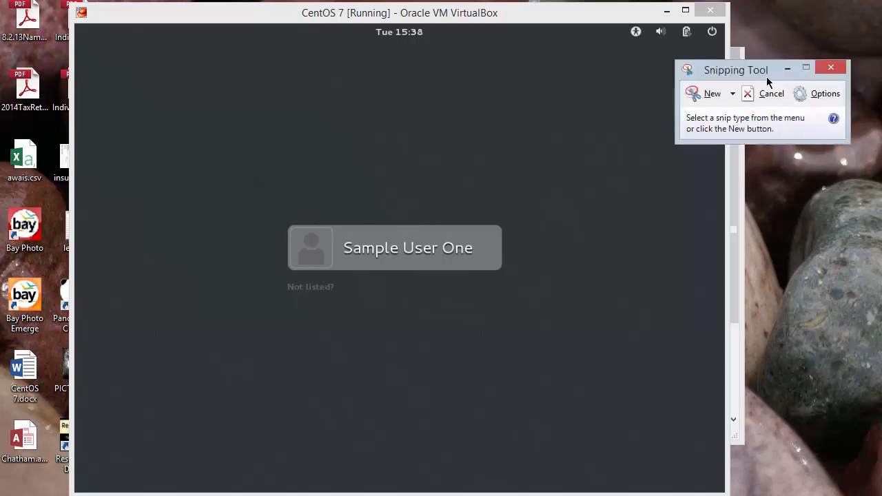
{"action": "left_click", "coordinate": [732, 94]}
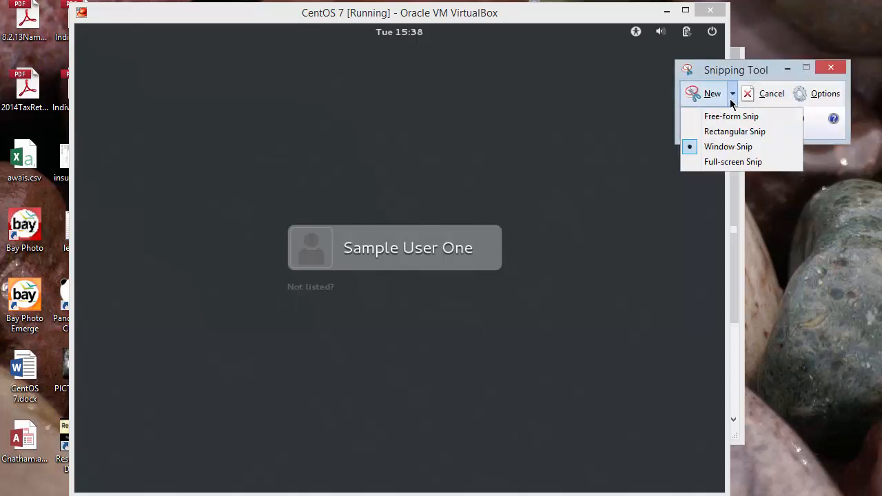
{"action": "left_click", "coordinate": [729, 148]}
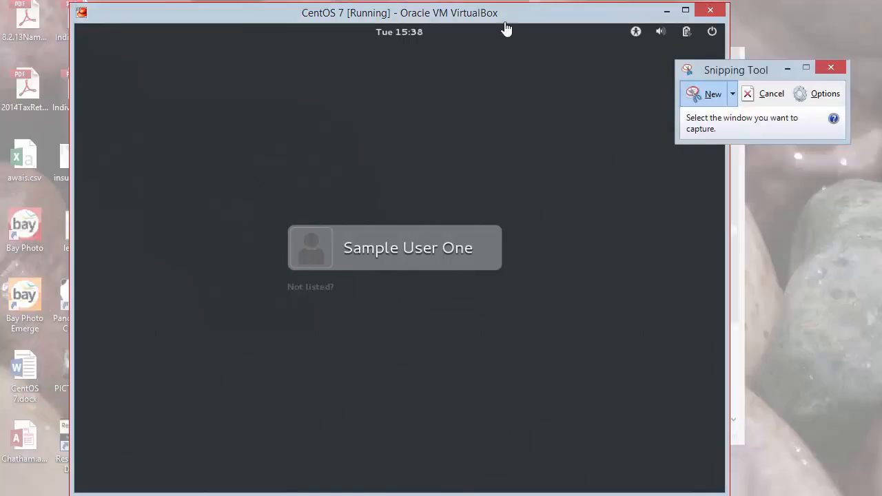
{"action": "left_click", "coordinate": [497, 22]}
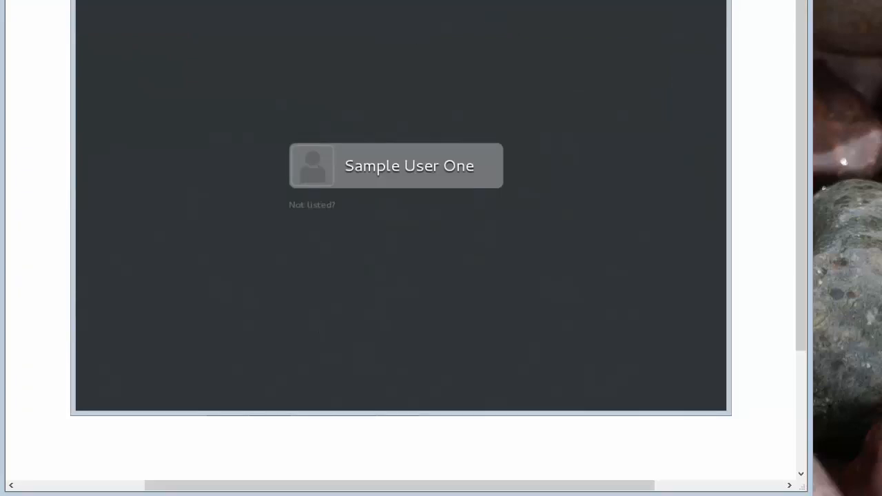
{"action": "left_click_drag", "start_coordinate": [653, 0], "coordinate": [653, 42]}
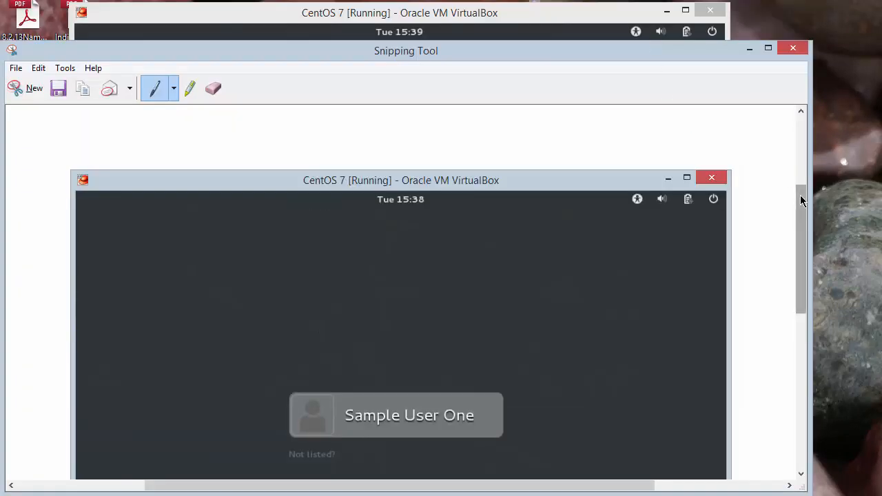
{"action": "left_click_drag", "start_coordinate": [802, 200], "coordinate": [781, 197]}
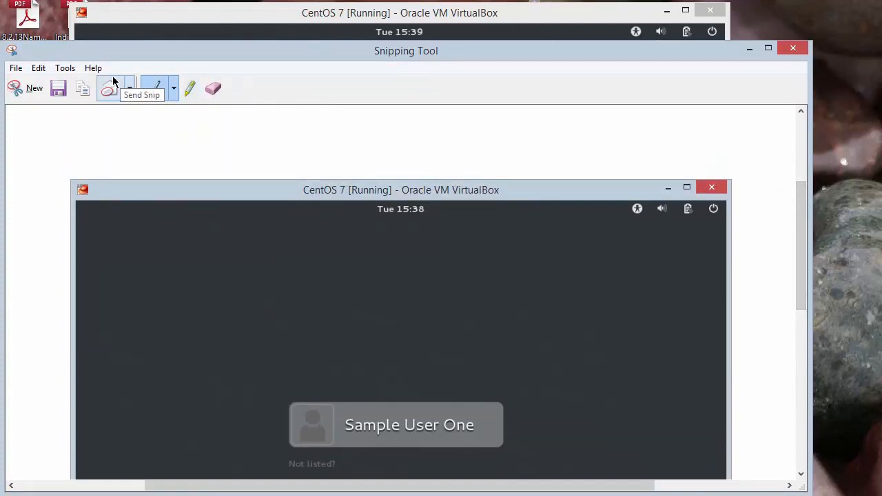
{"action": "left_click", "coordinate": [15, 70]}
- Save the capture as Project2-1.PNG, replacing the old Project2-1.PNG in Pictures
{"action": "left_click", "coordinate": [47, 101]}
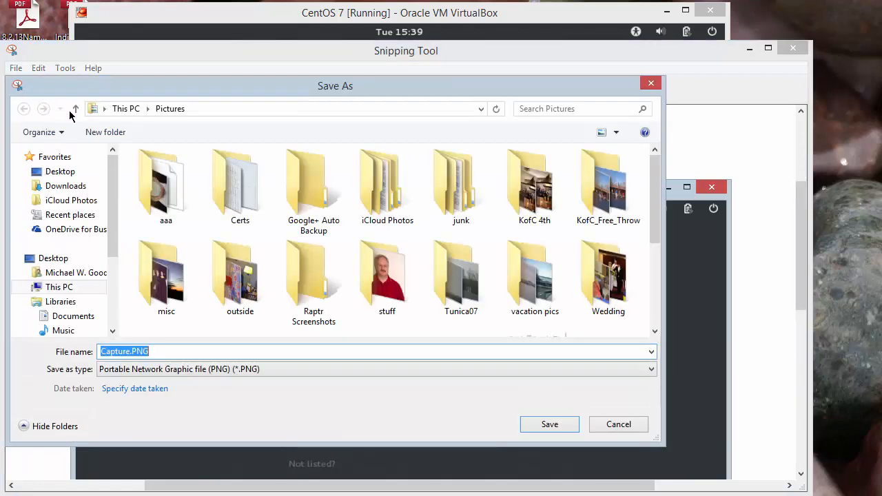
{"action": "left_click", "coordinate": [131, 352]}
{"action": "left_click_drag", "start_coordinate": [131, 352], "coordinate": [78, 351]}
{"action": "type", "text": "Pr"}
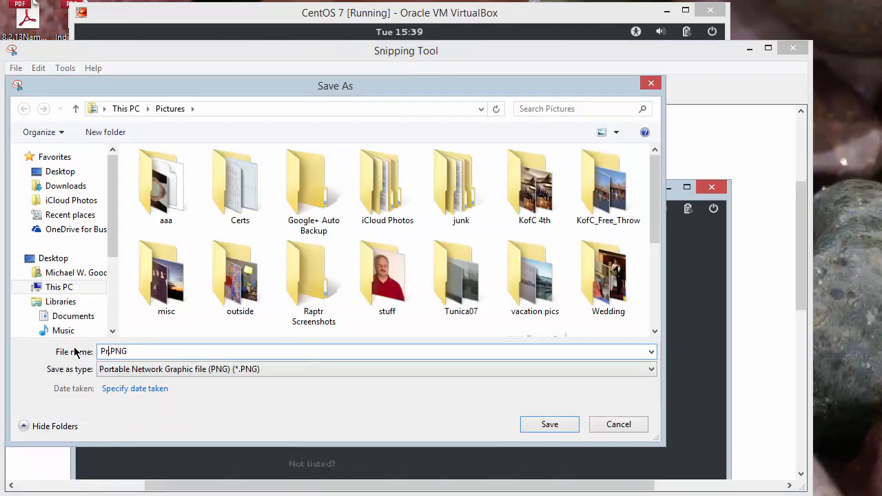
{"action": "type", "text": "oject2-1"}
{"action": "left_click", "coordinate": [536, 427]}
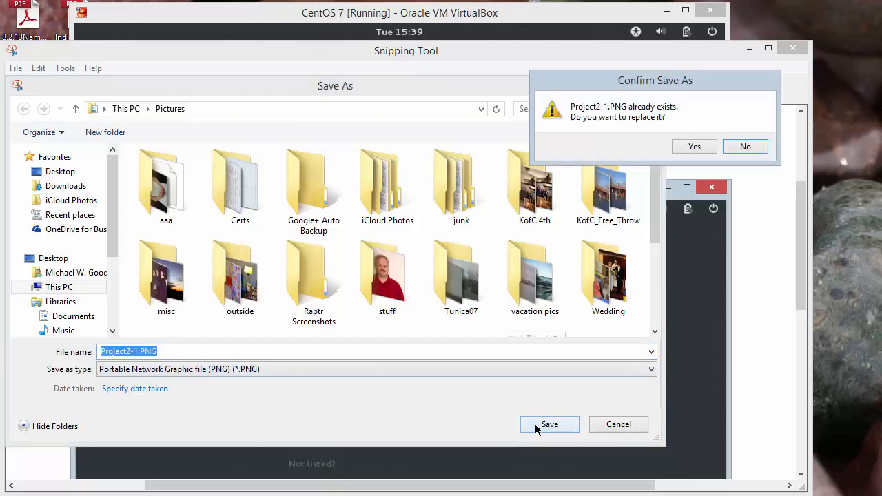
{"action": "left_click", "coordinate": [695, 148]}
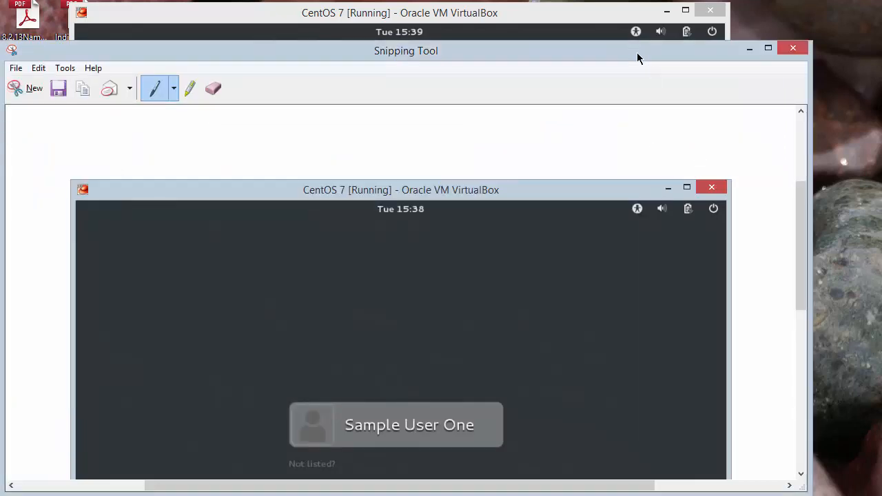
{"action": "left_click_drag", "start_coordinate": [638, 53], "coordinate": [674, 50]}
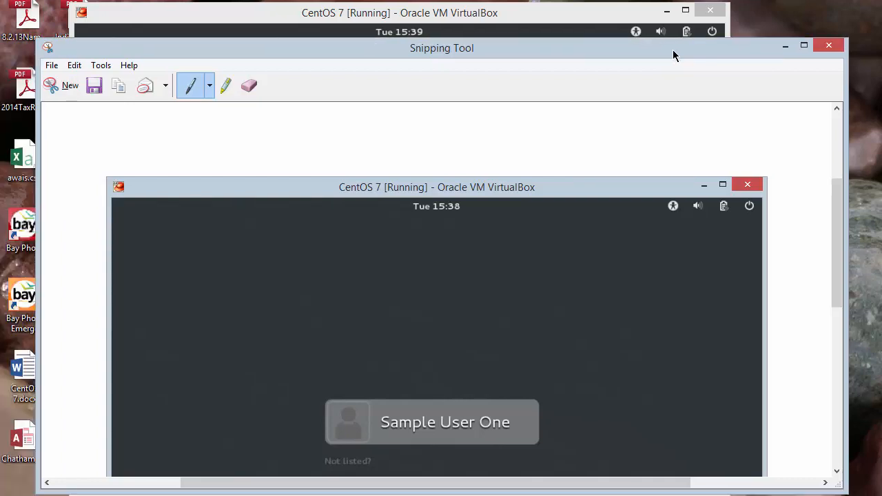